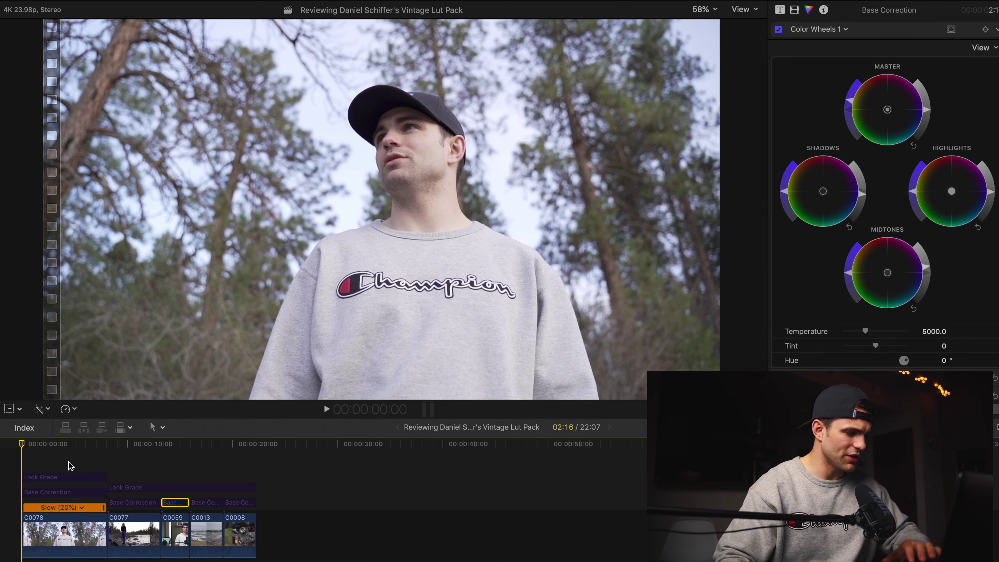
Step: Start playback of the graded timeline from its first clip
key(space)
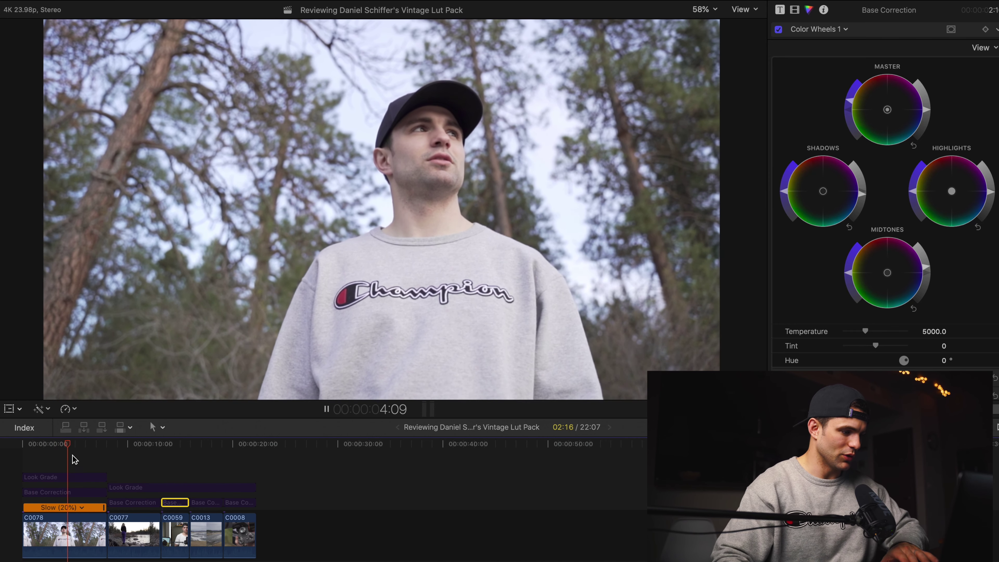
Step: Stop playback and show the first Look Grade layer's Custom LUT settings in the Video inspector
key(space)
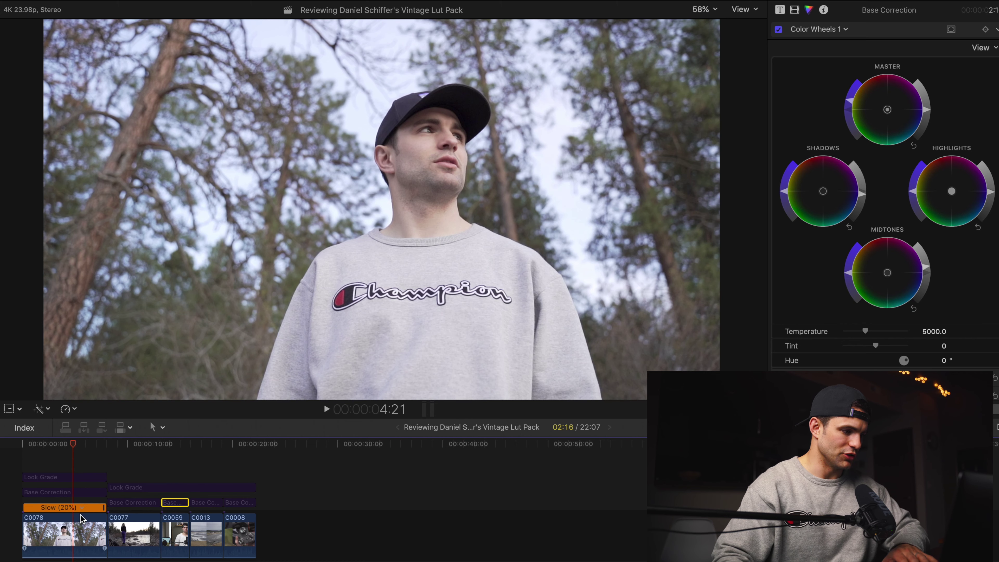
click(64, 493)
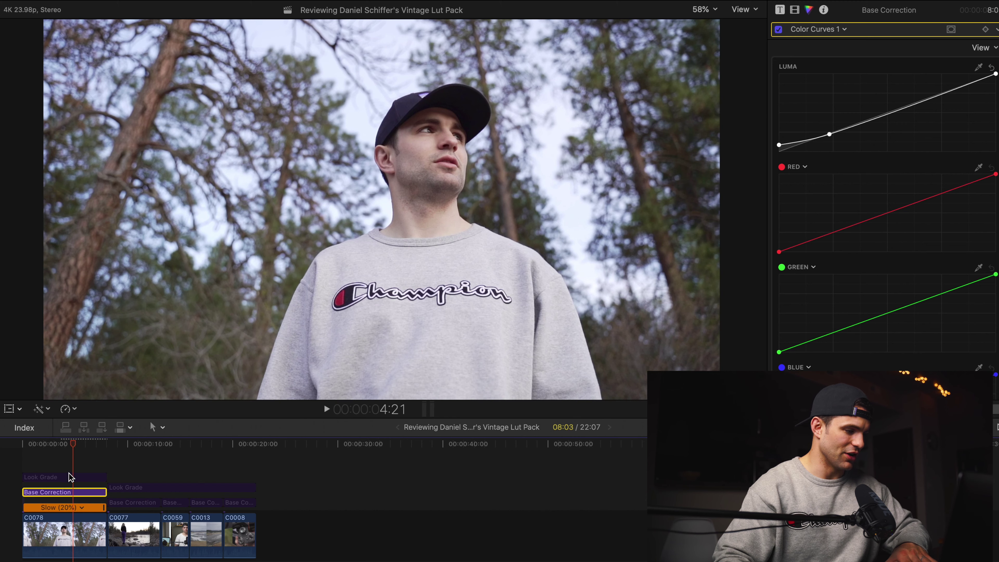
click(66, 477)
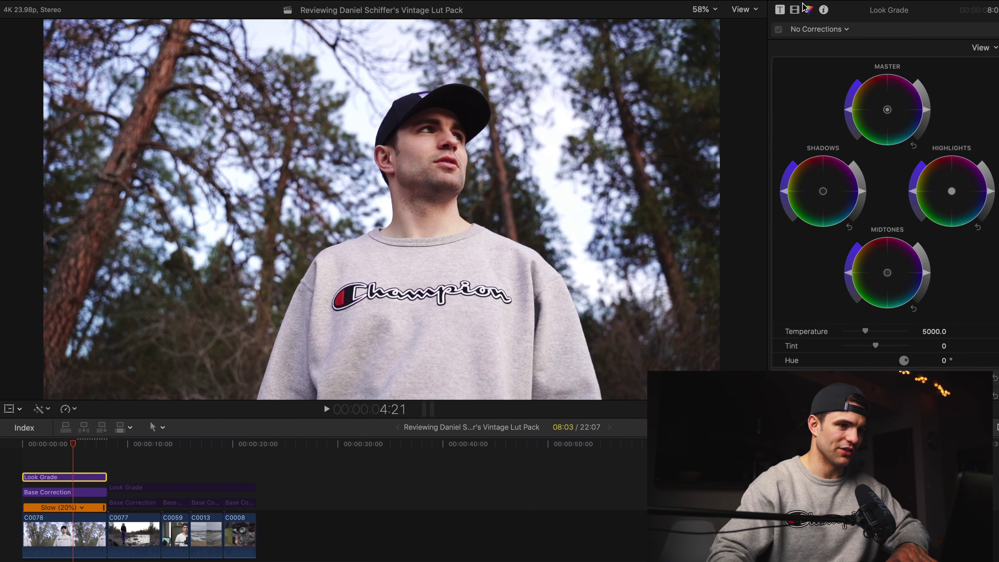
click(795, 9)
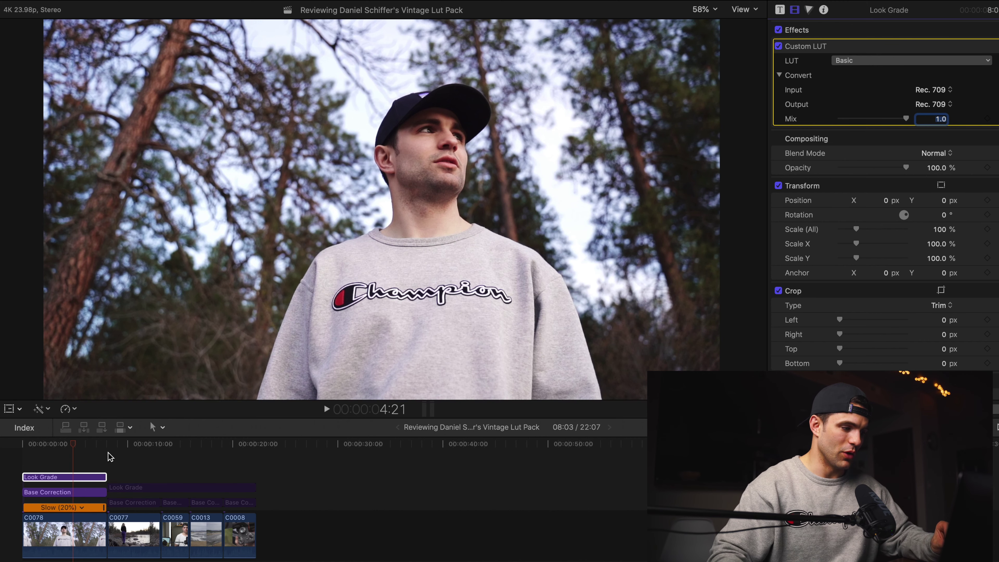
Step: From the first frame, compare the opening clip with and without the Look Grade
drag(77, 446, 25, 447)
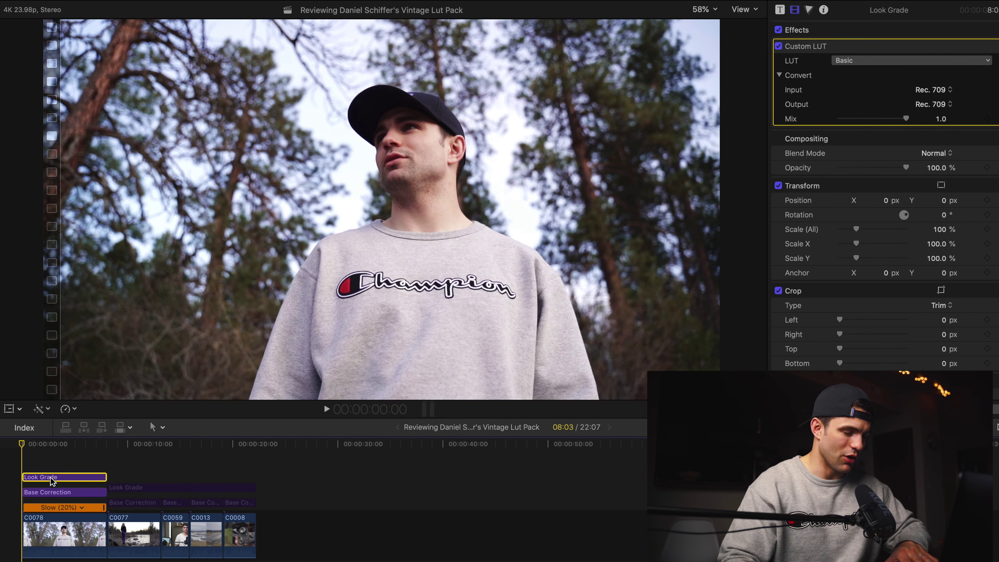
key(v)
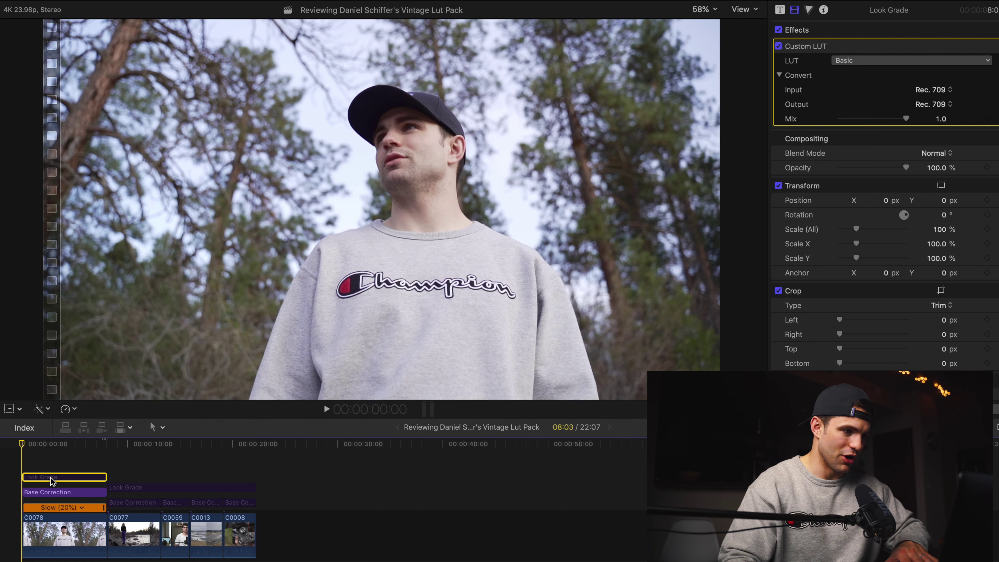
key(v)
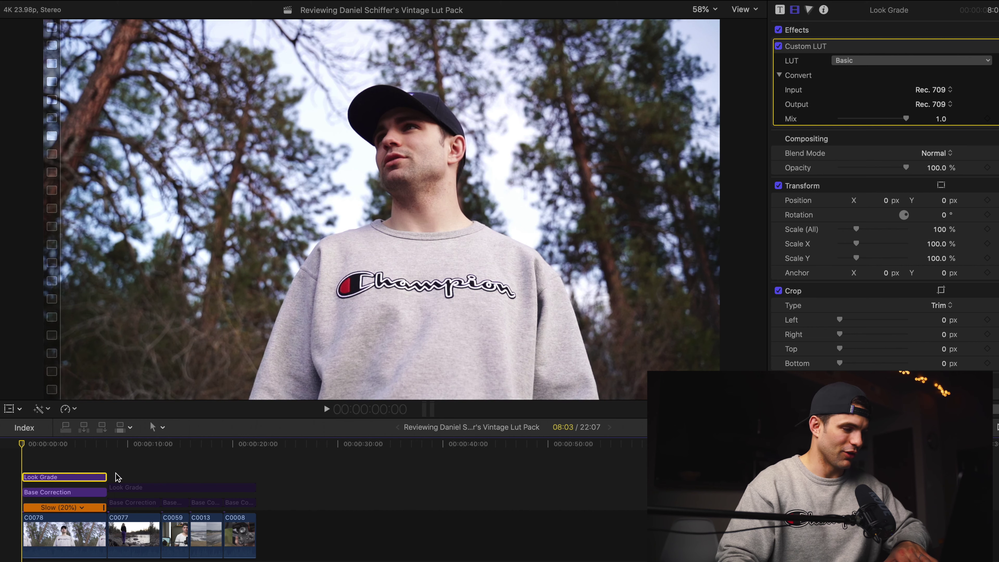
click(126, 466)
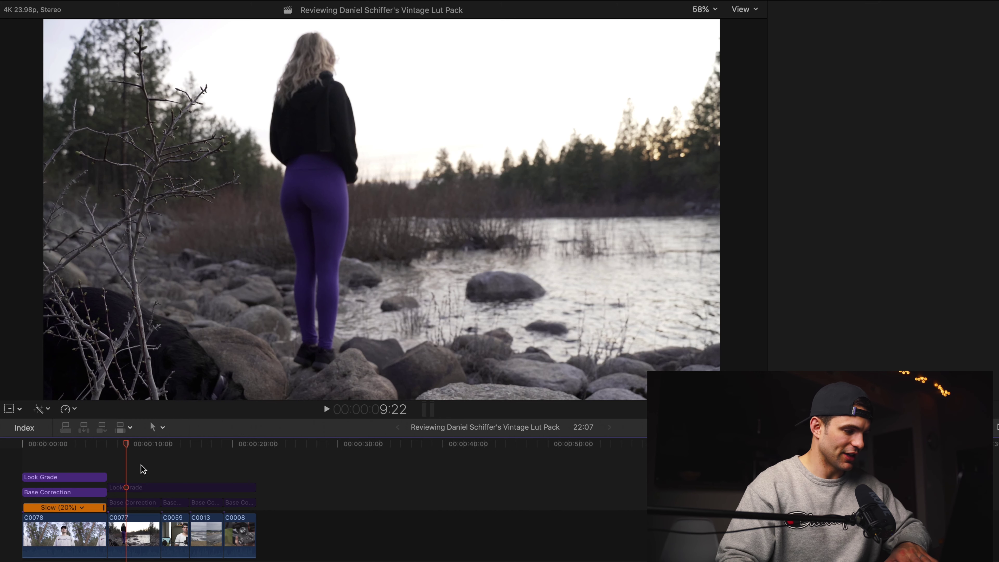
Step: Toggle the second Look Grade over the talking-head clip at 13:06, leaving it off at the 15:22 beach clip
click(165, 470)
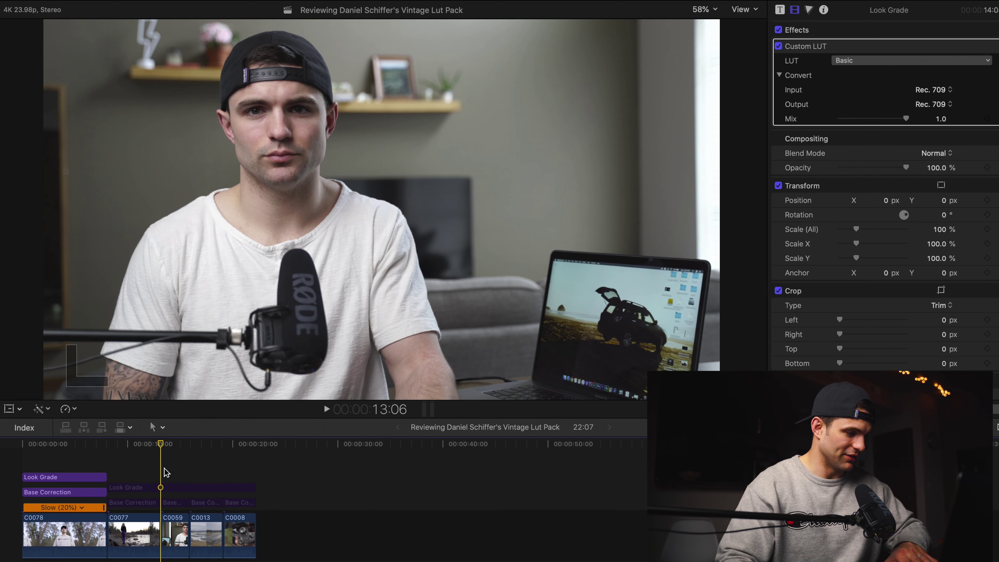
click(171, 506)
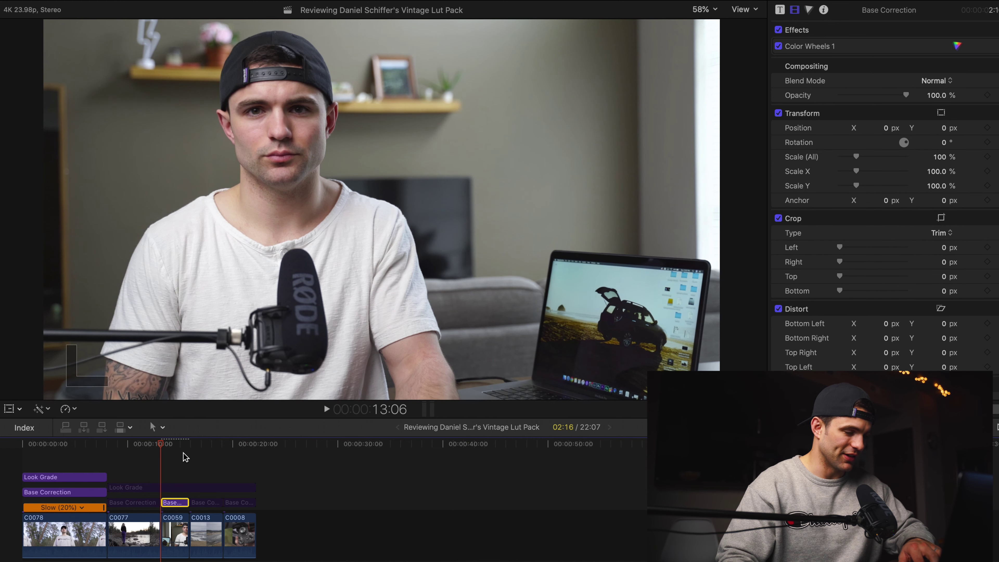
click(173, 490)
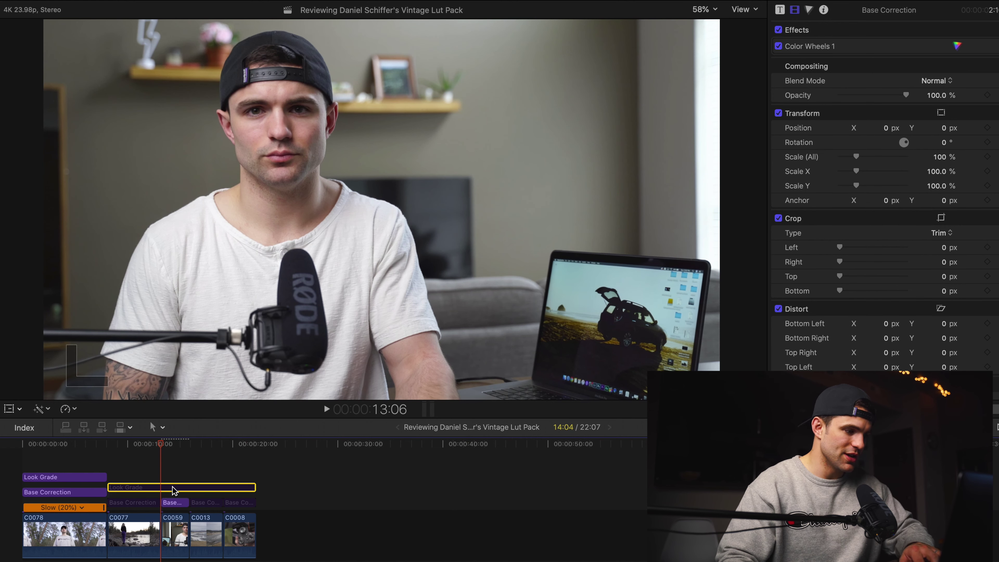
key(v)
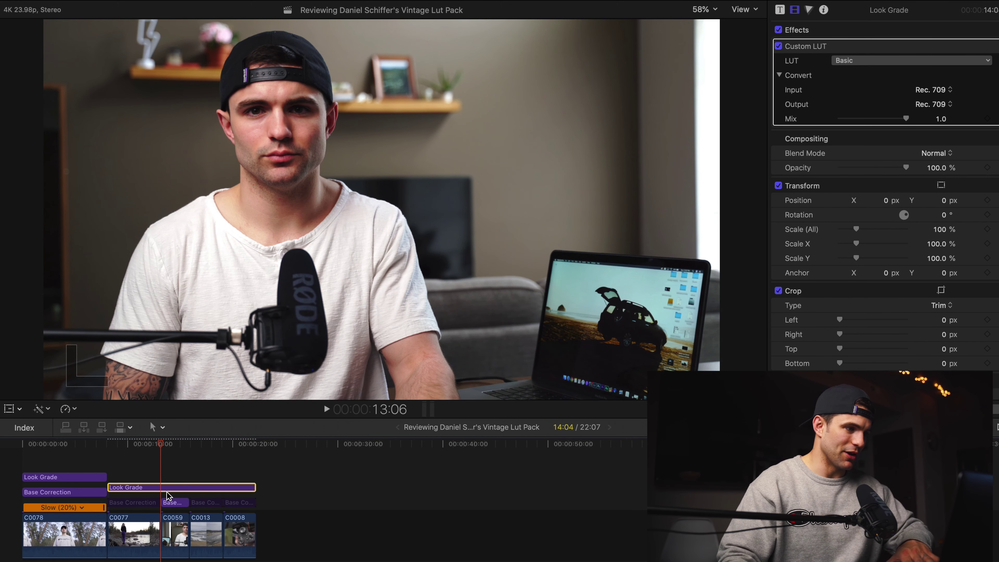
key(v)
key(v)
key(v)
key(v)
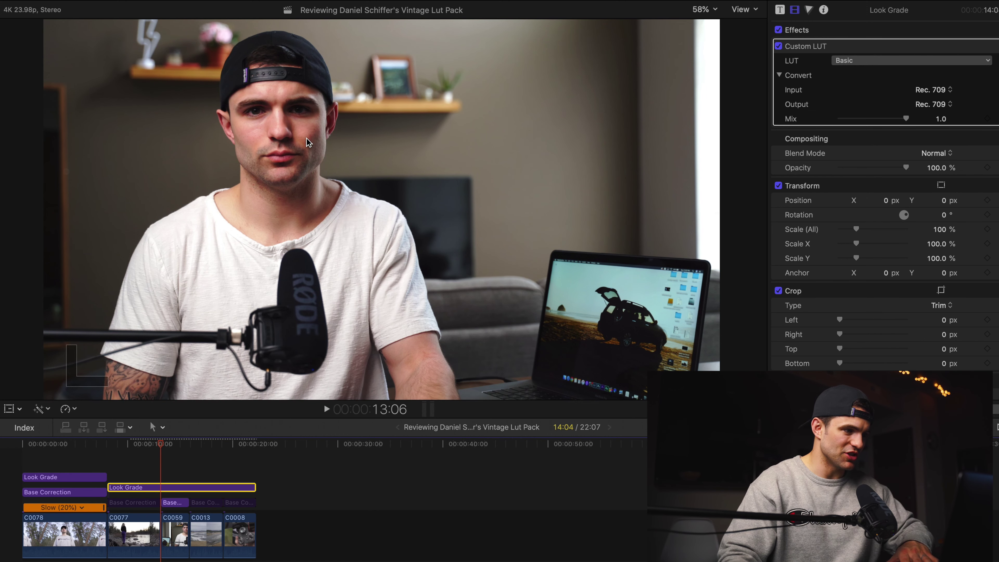
key(v)
key(v)
key(v)
key(v)
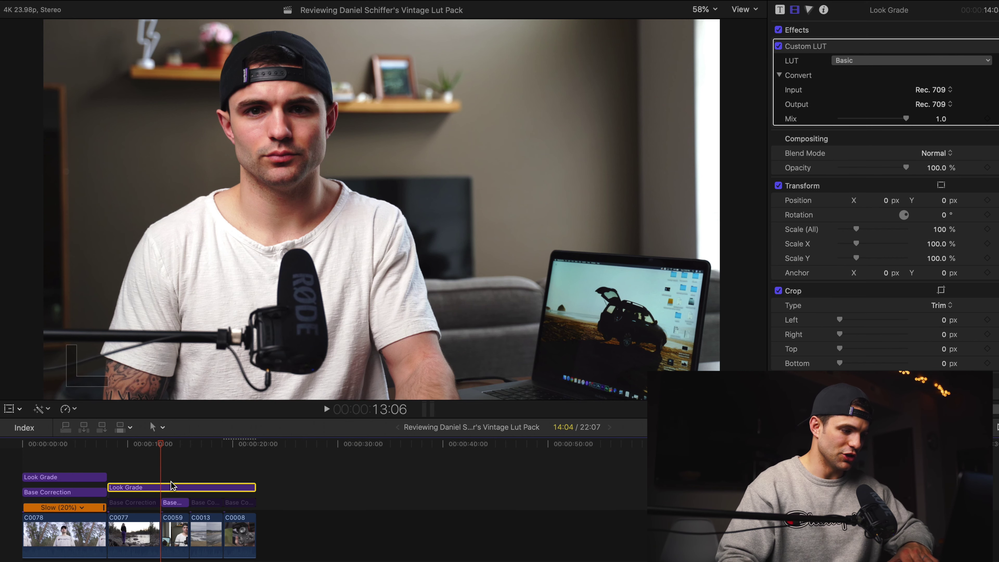
click(189, 479)
key(v)
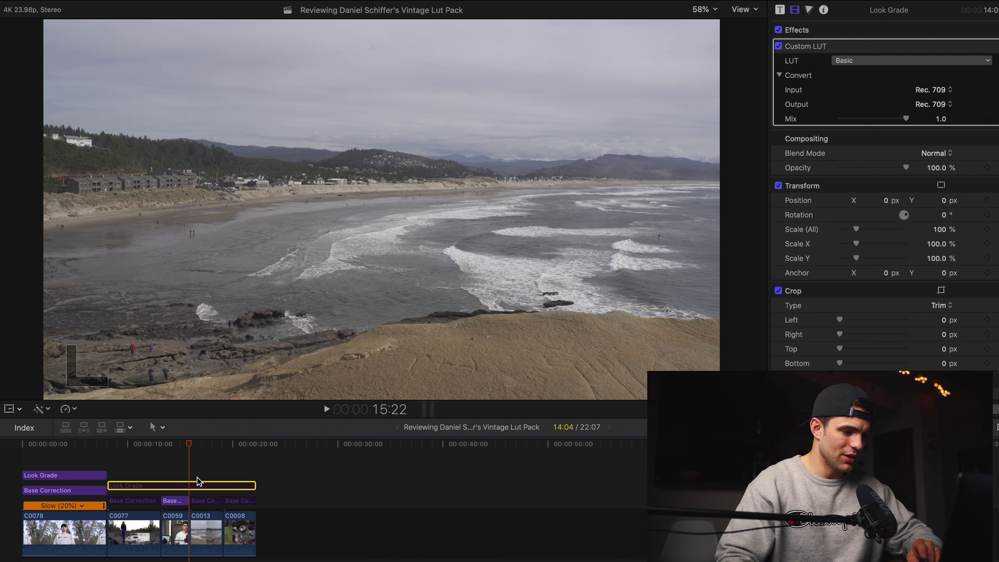
Step: Toggle the beach clip's Base Correction and Look Grade to compare, ending with both enabled
click(201, 500)
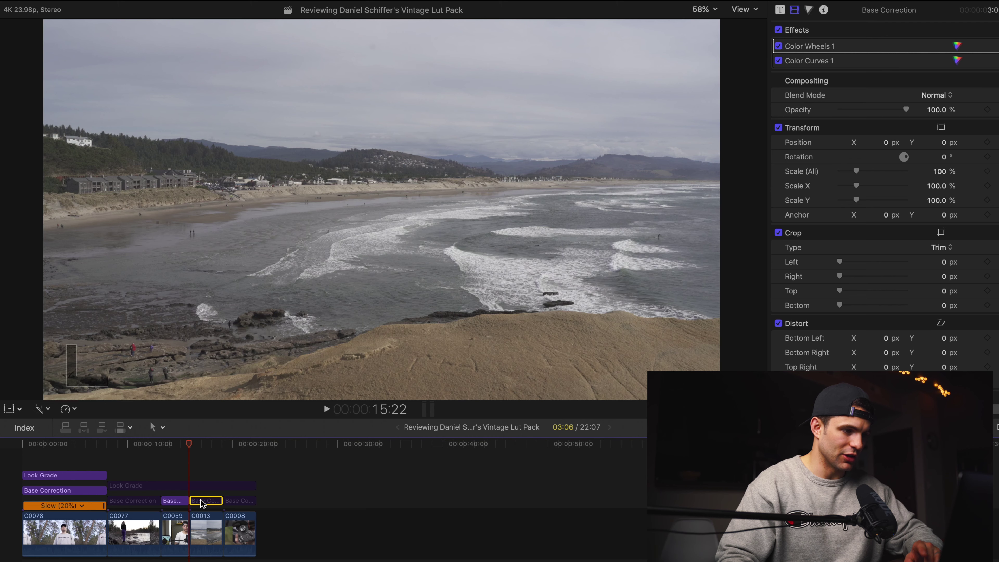
key(v)
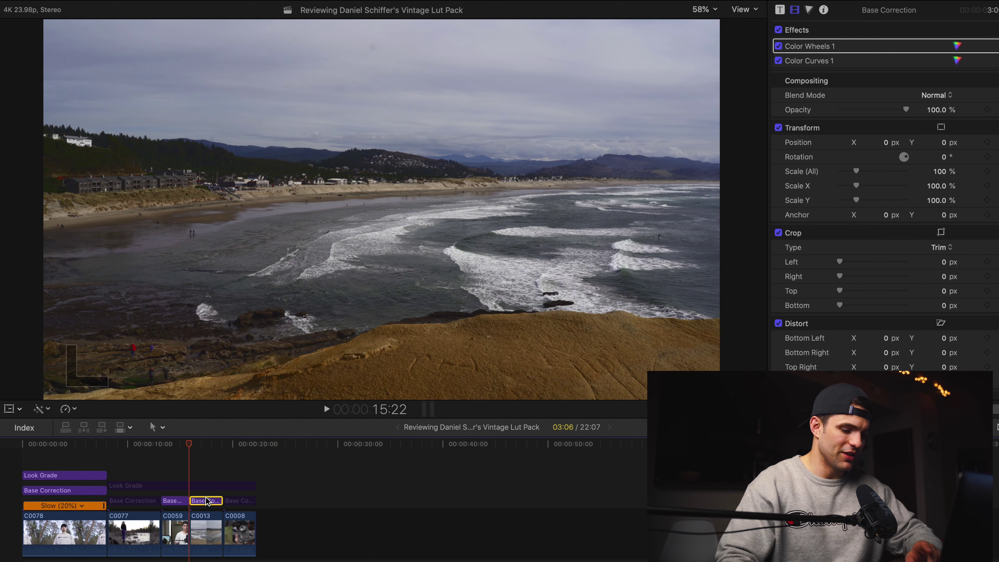
key(v)
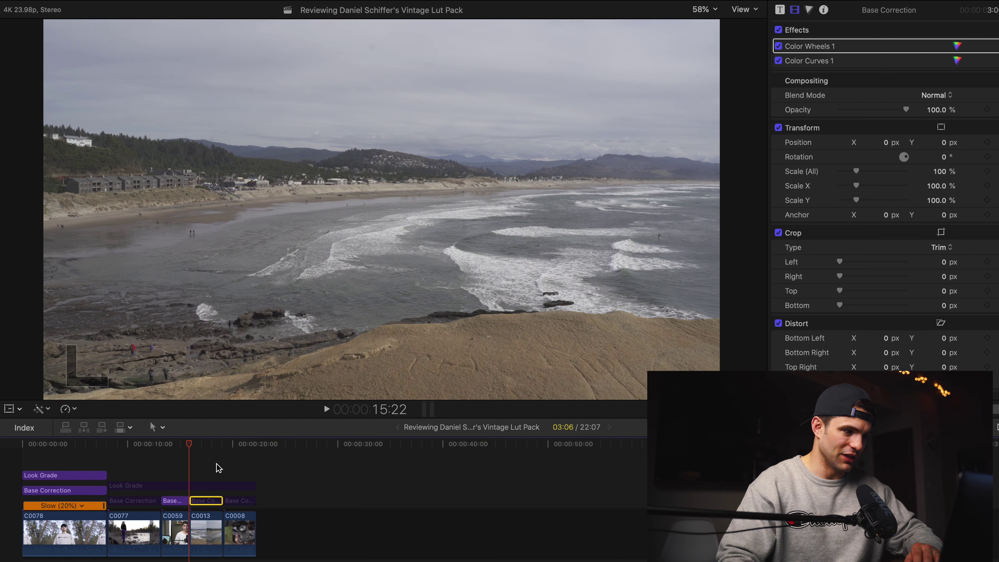
click(201, 487)
key(v)
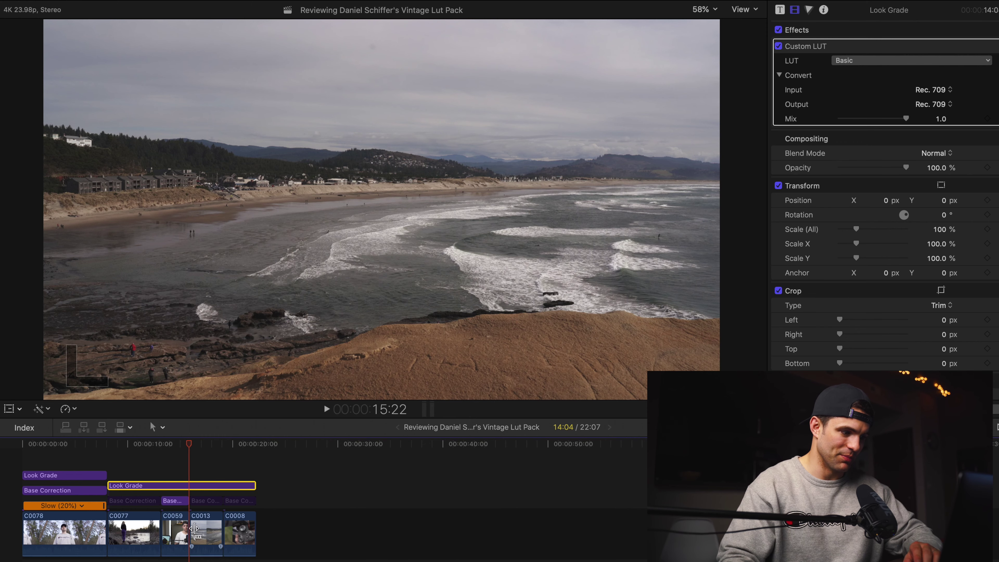
key(v)
click(206, 501)
key(v)
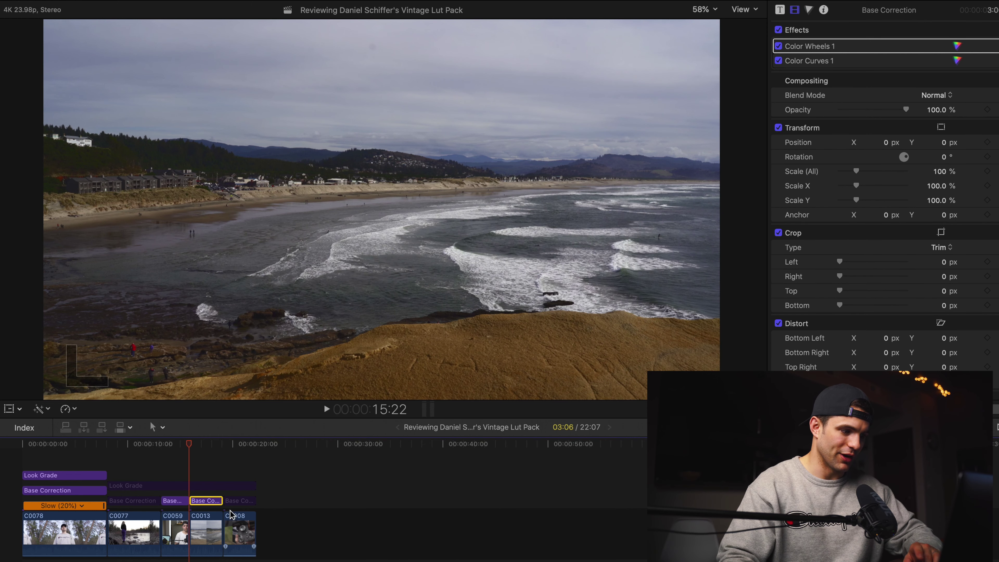
click(210, 485)
key(v)
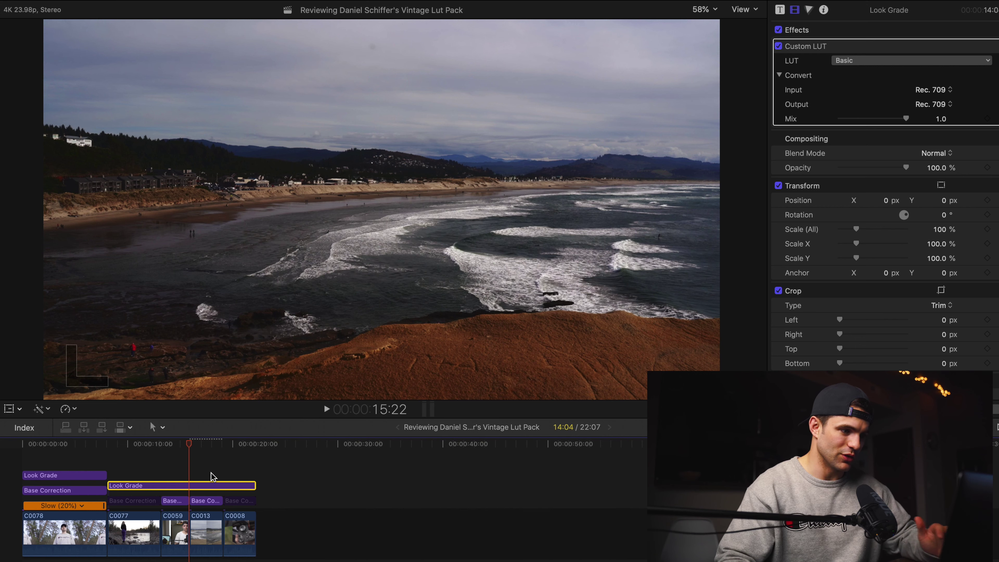
Step: Test the LUT Mix at 0.46 and play the graded beach clip from 15:22
mouse_move(906, 119)
mouse_down()
mouse_move(870, 119)
mouse_move(922, 123)
mouse_up()
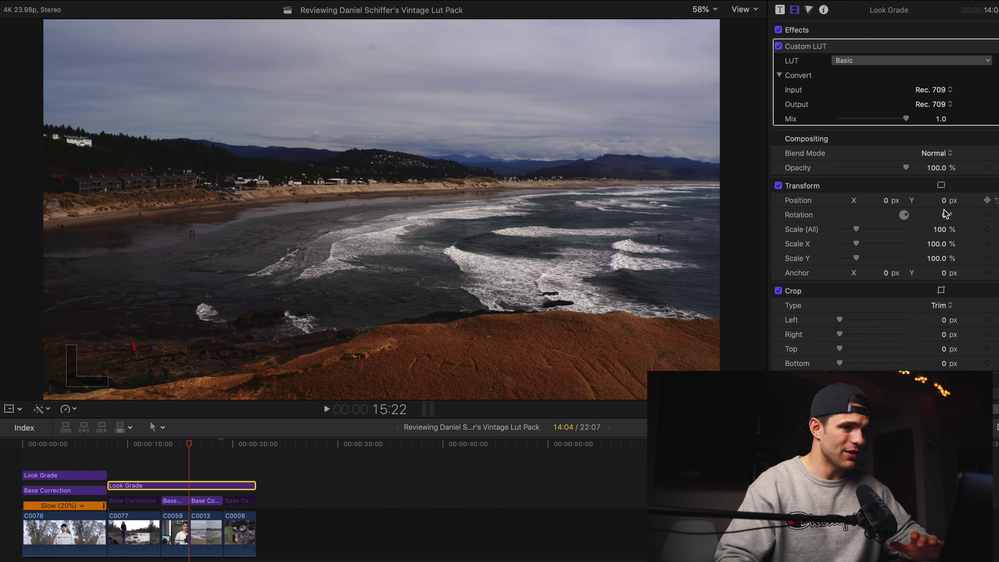
scroll(938, 129, down, 1)
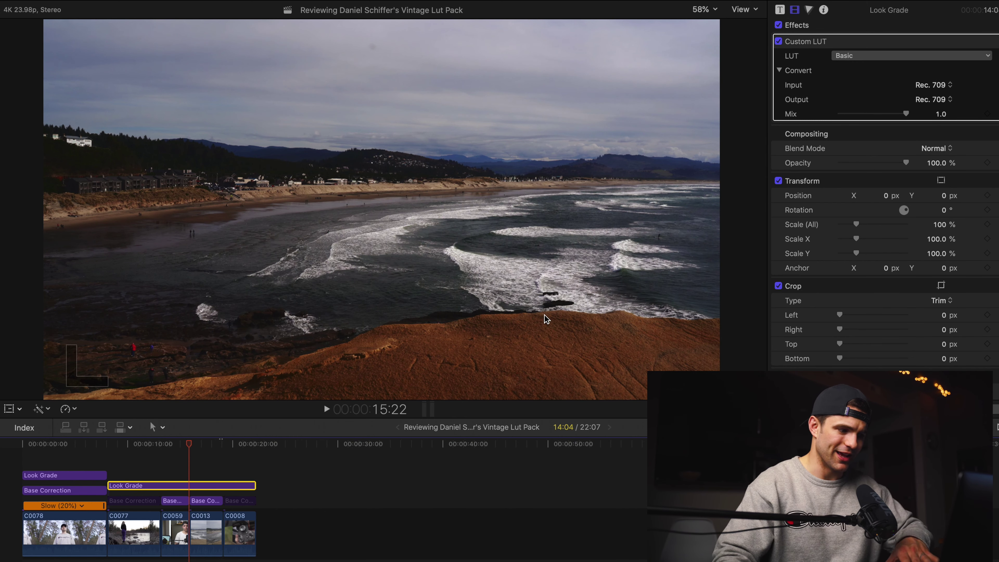
key(space)
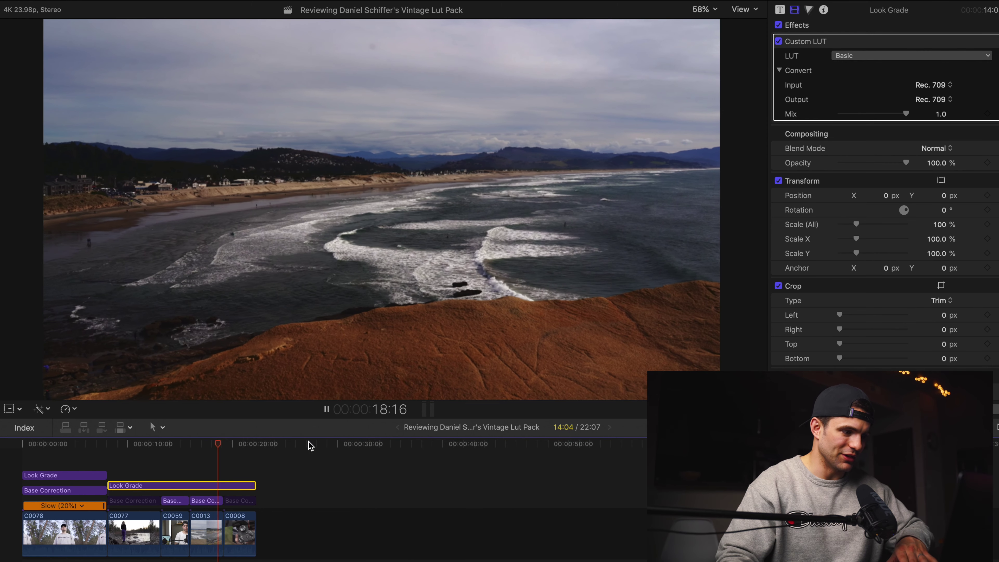
key(space)
click(197, 445)
click(191, 444)
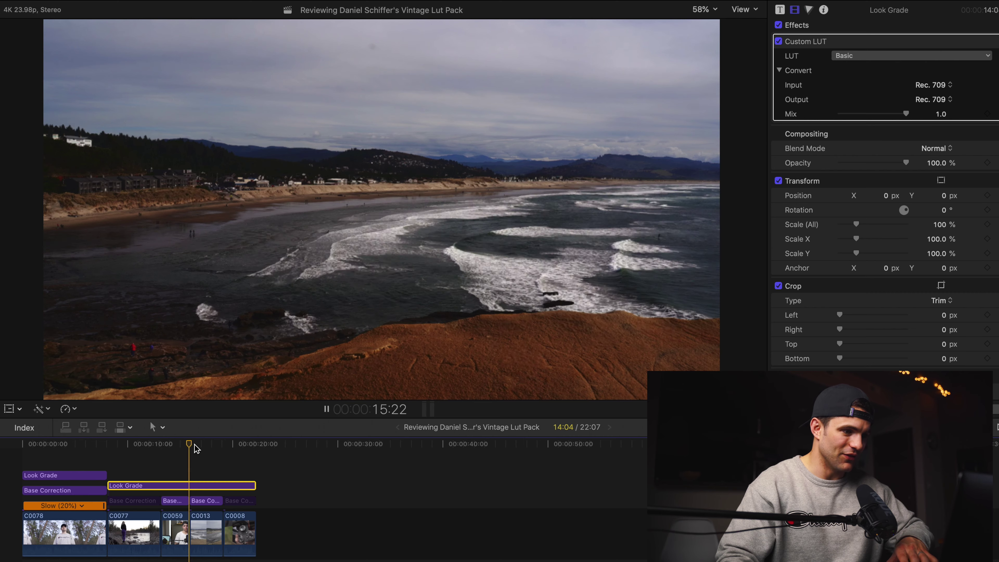
key(space)
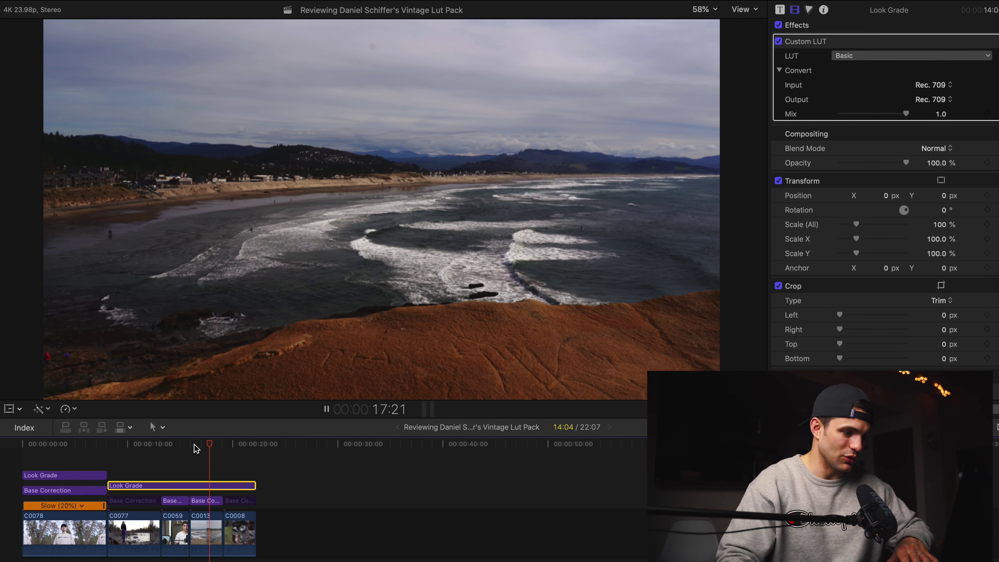
key(space)
click(188, 447)
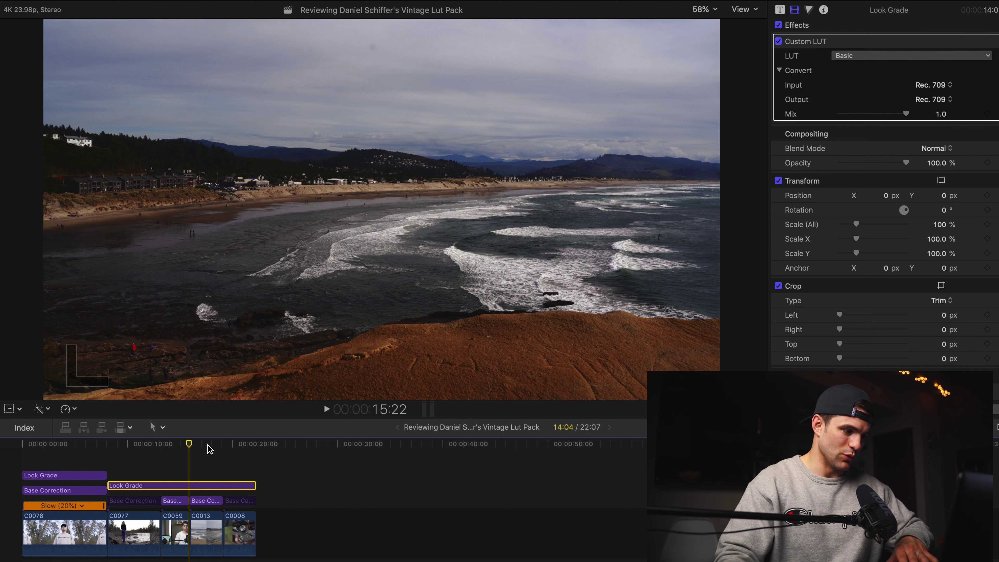
click(223, 446)
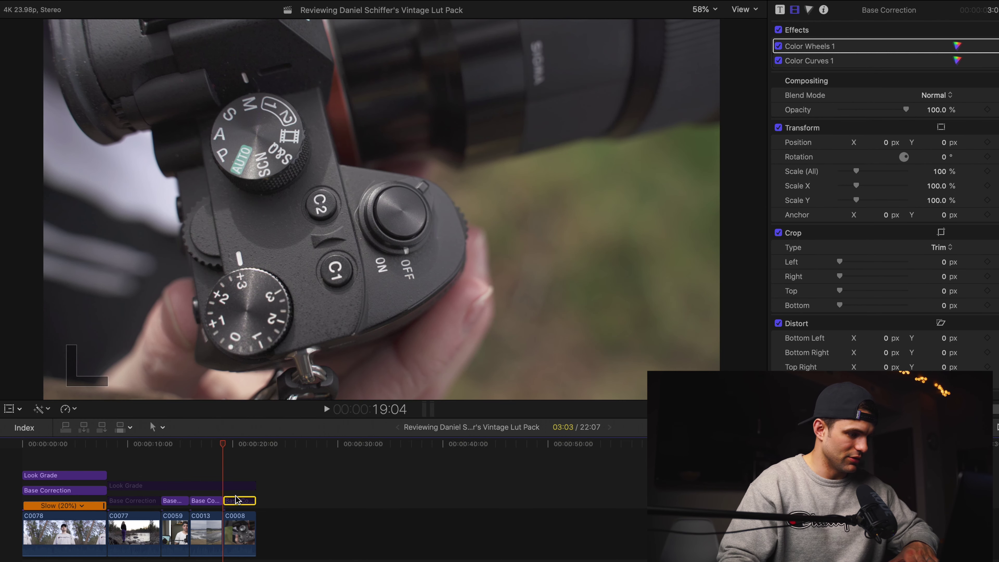
Step: Check the last clip's Base Correction, reselect the long Look Grade, and scrub back to 13:06
click(235, 487)
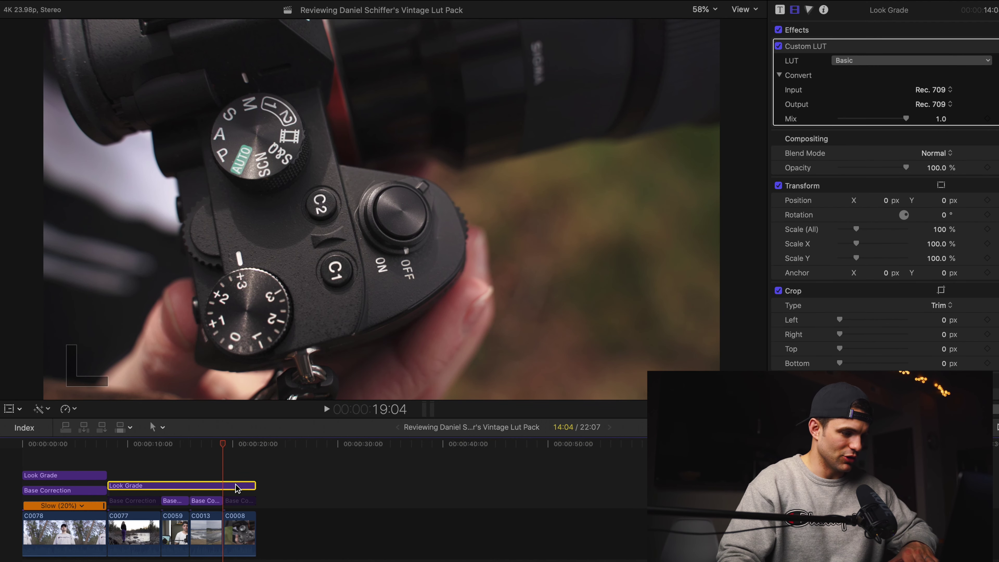
click(233, 503)
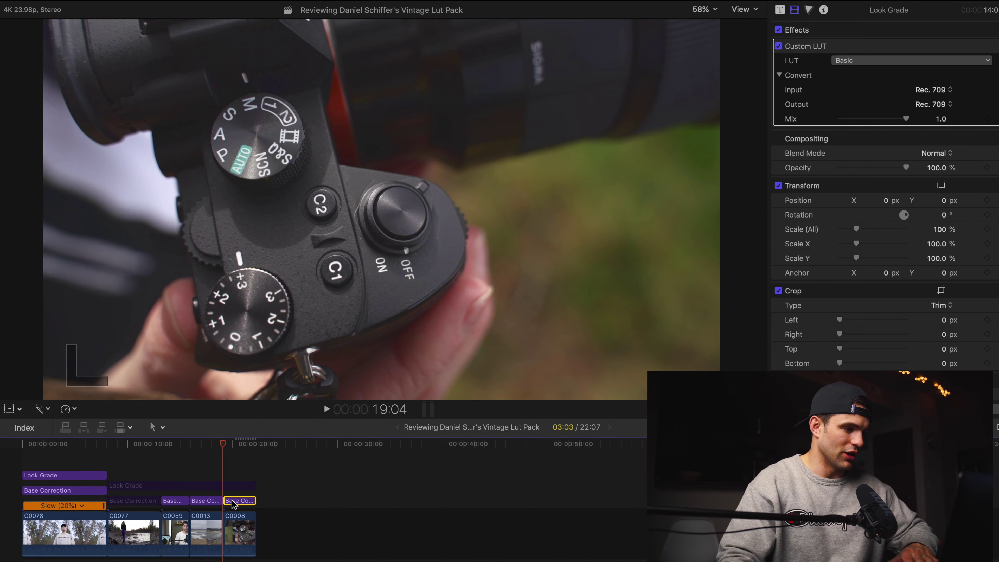
click(230, 486)
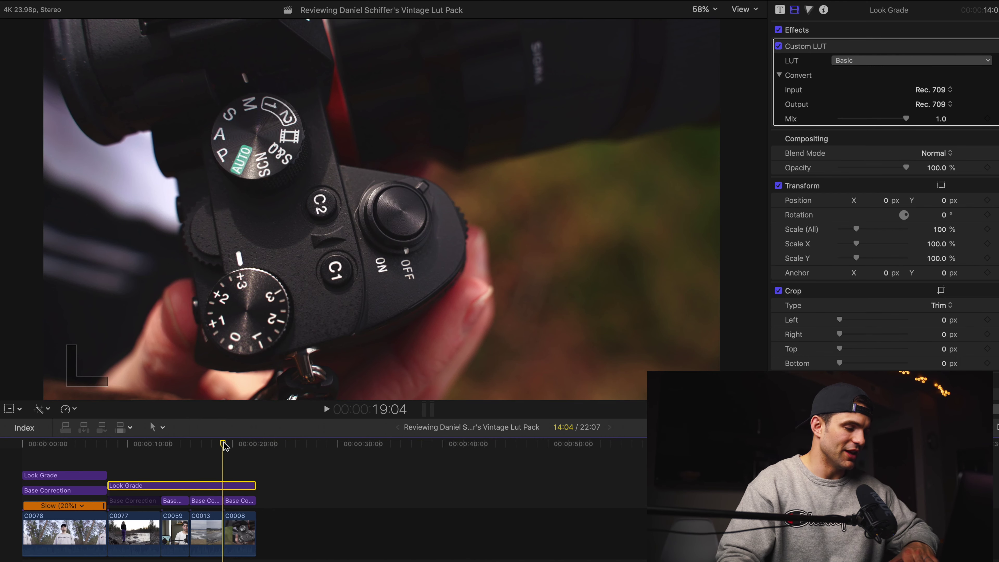
drag(222, 447, 171, 455)
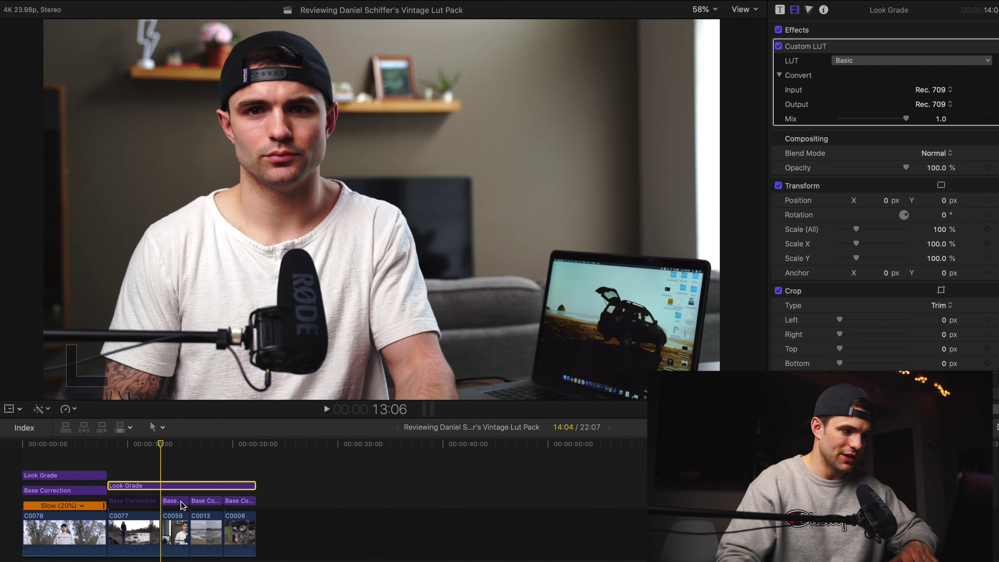
Step: Set the long Look Grade's Custom LUT to Casio, comparing it briefly against Basic
click(872, 62)
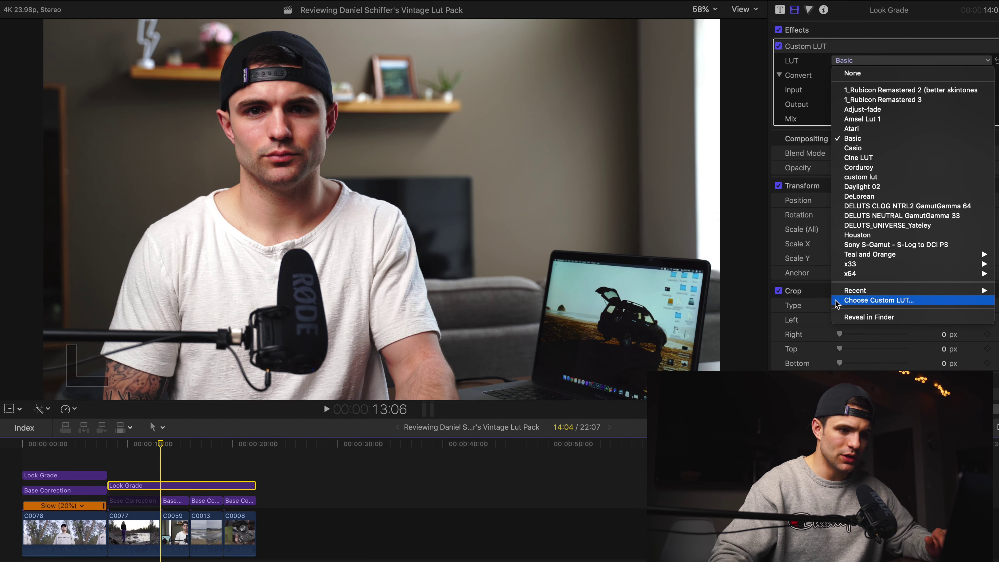
mouse_move(852, 292)
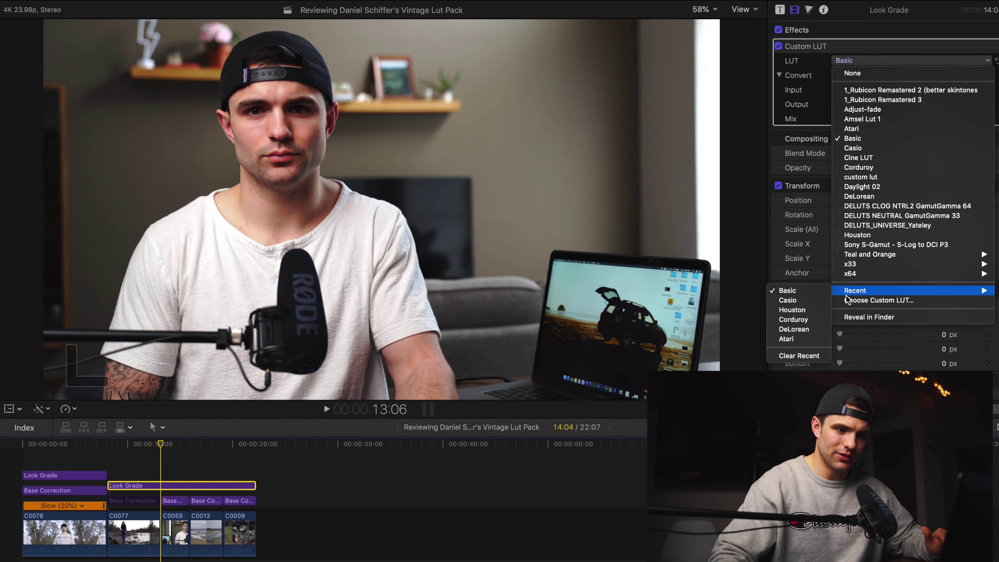
click(815, 302)
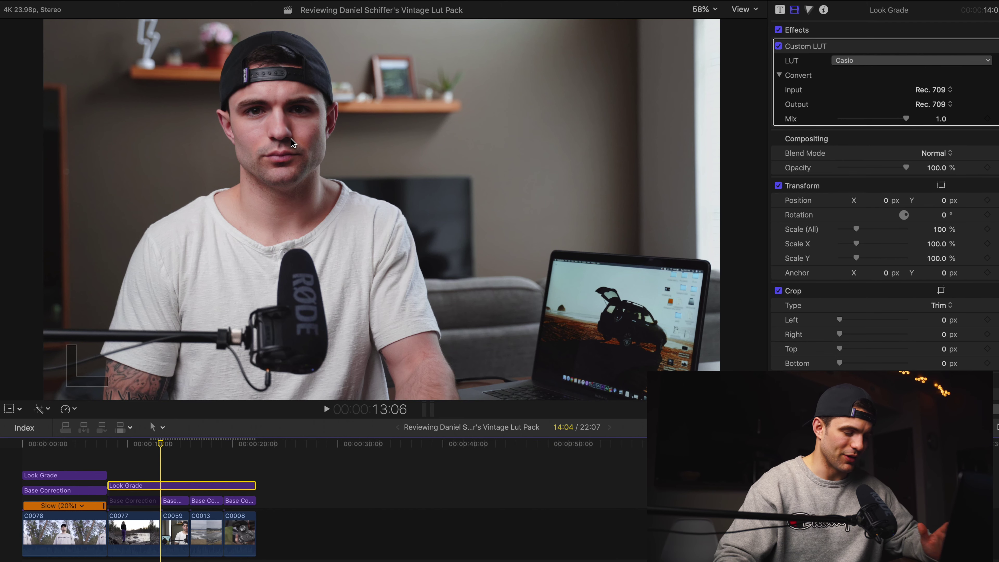
click(909, 68)
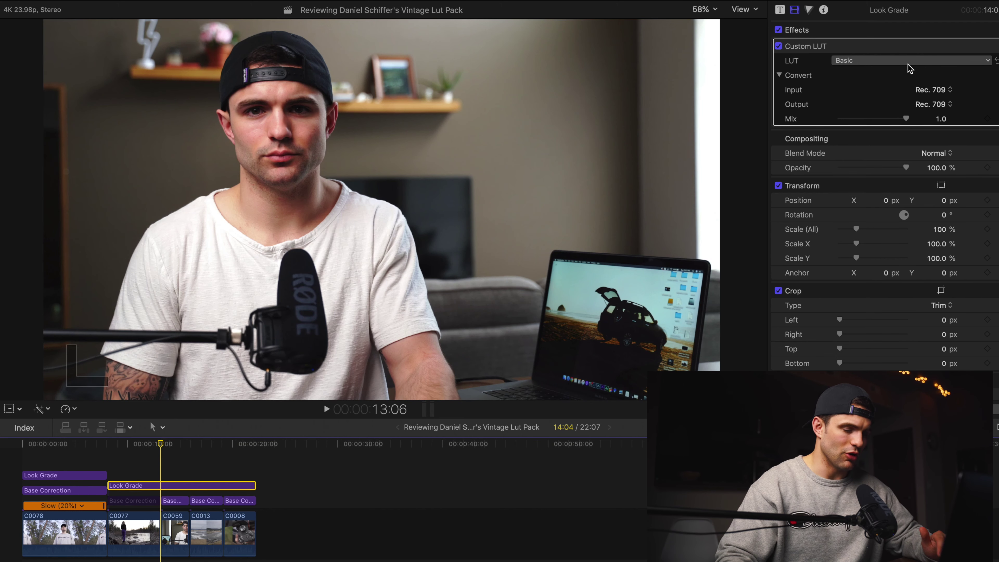
click(909, 64)
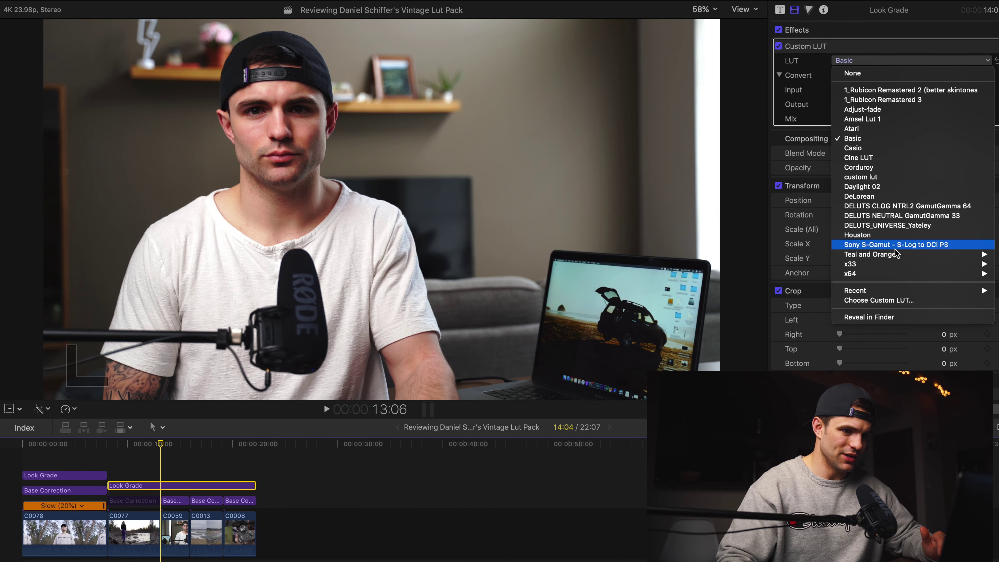
mouse_move(890, 291)
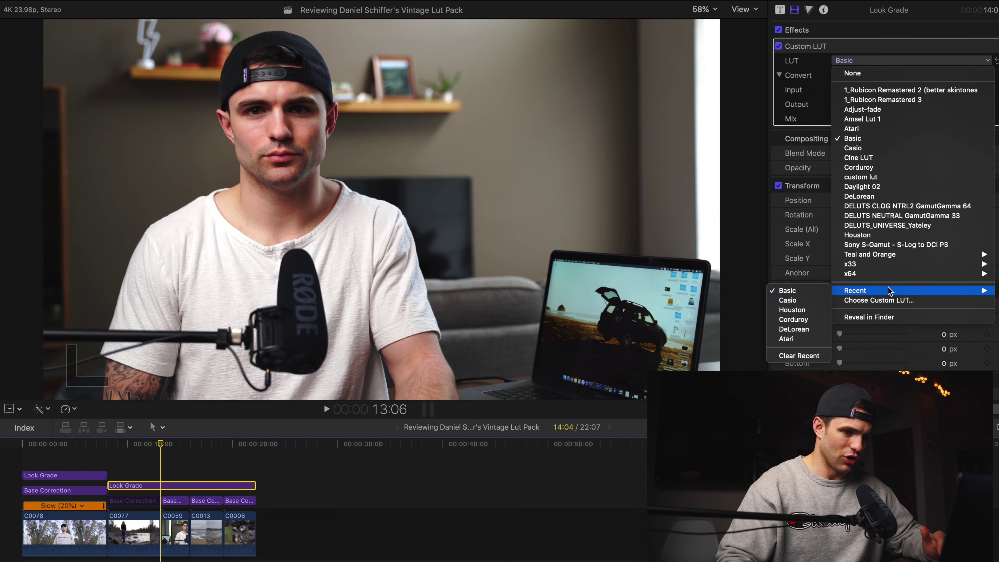
click(807, 300)
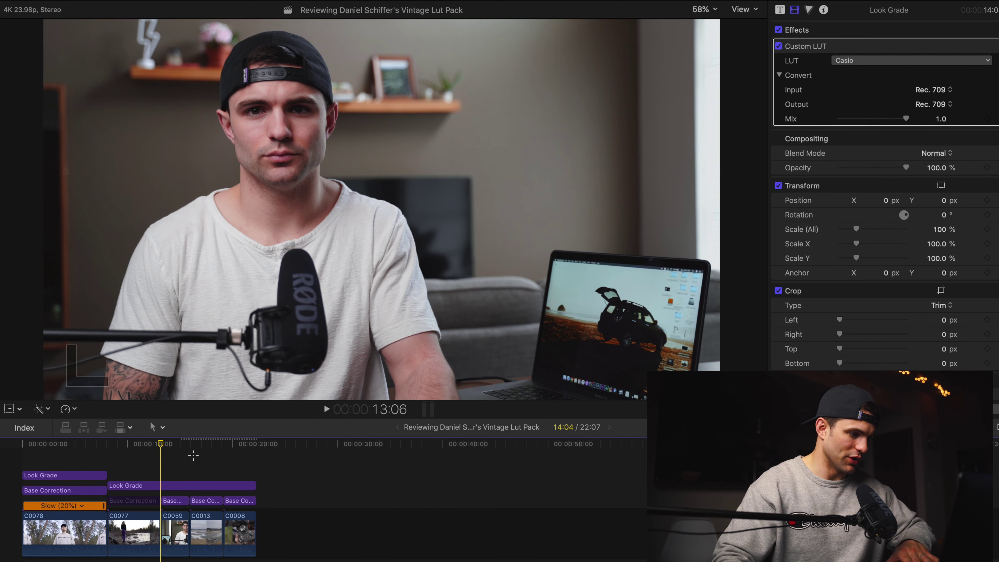
Step: Play the beach shot with Casio and compare the camera close-up with and without the grade
click(189, 485)
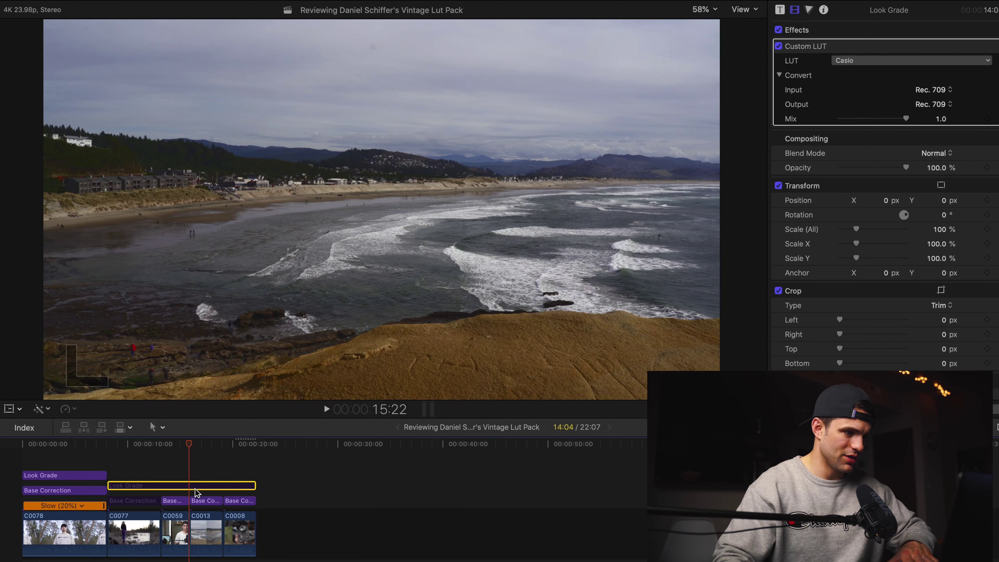
key(space)
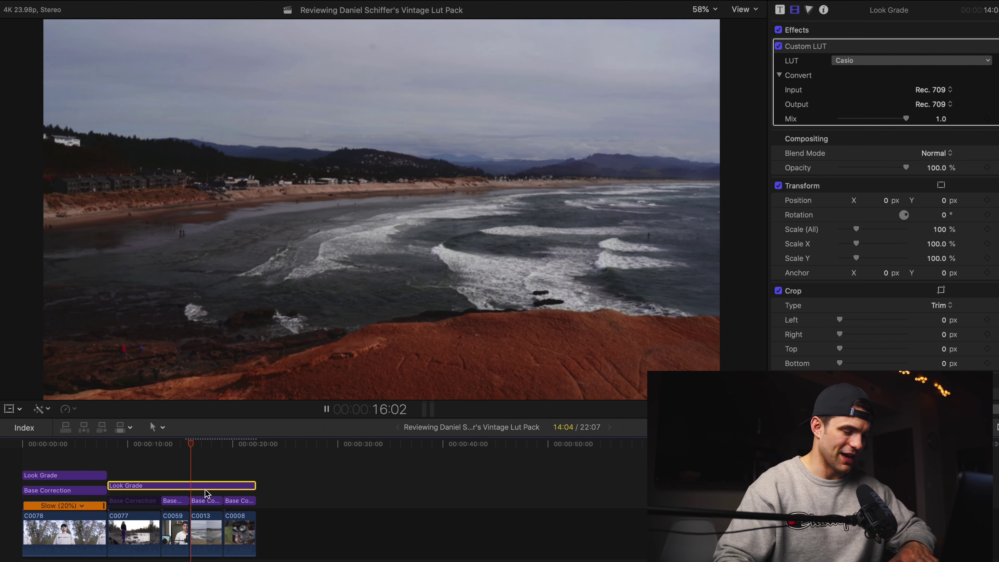
click(223, 469)
click(232, 486)
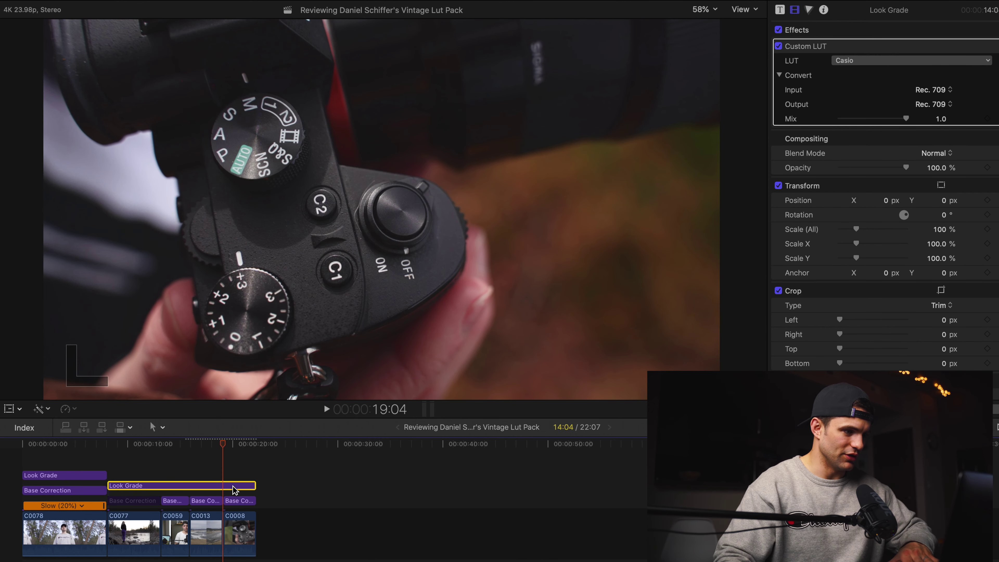
key(v)
key(v)
key(v)
key(v)
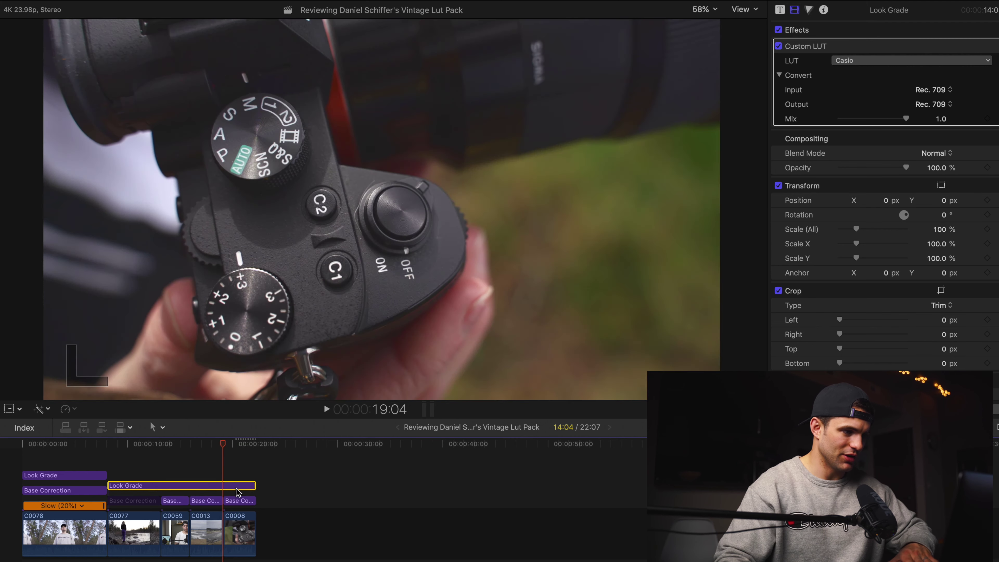
key(v)
key(v)
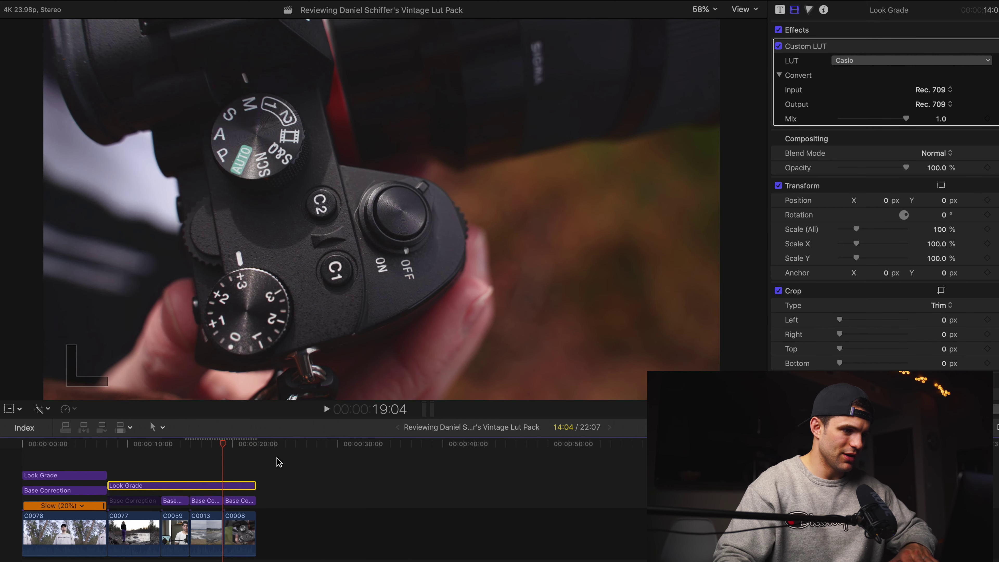
key(v)
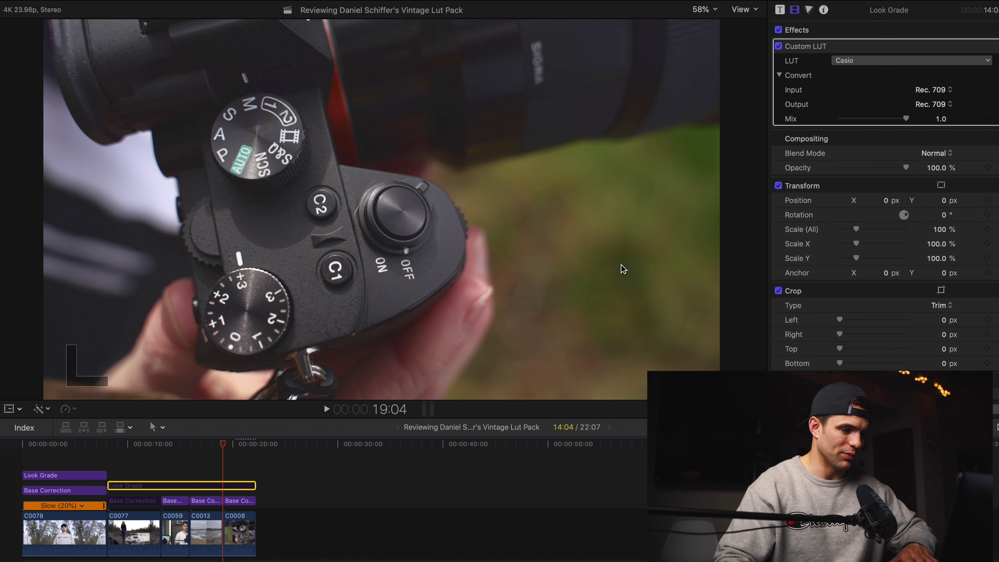
key(v)
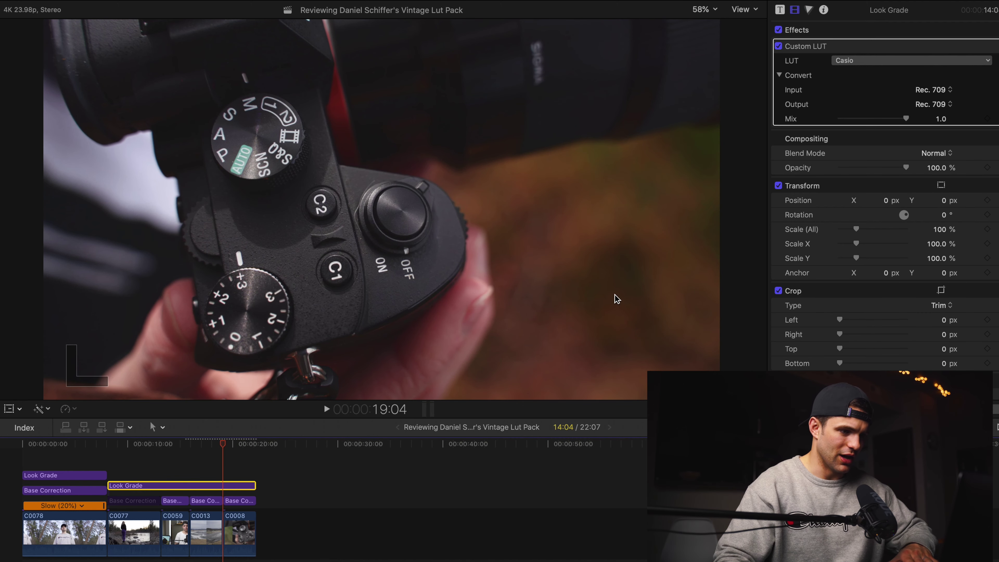
key(v)
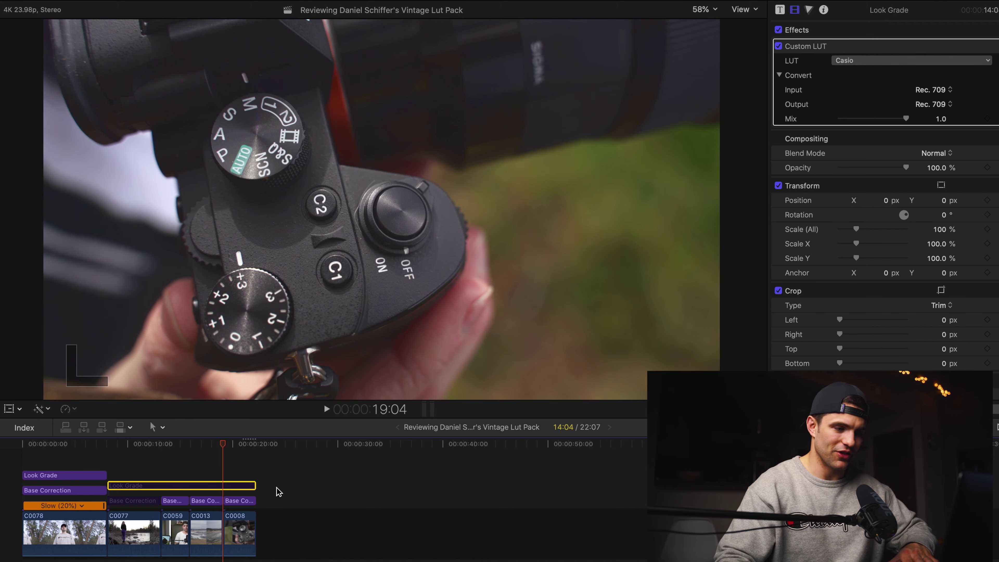
key(v)
Step: Apply the Casio LUT to the first clip's Look Grade and compare the first clip with and without it
key(super+shift+a)
click(64, 475)
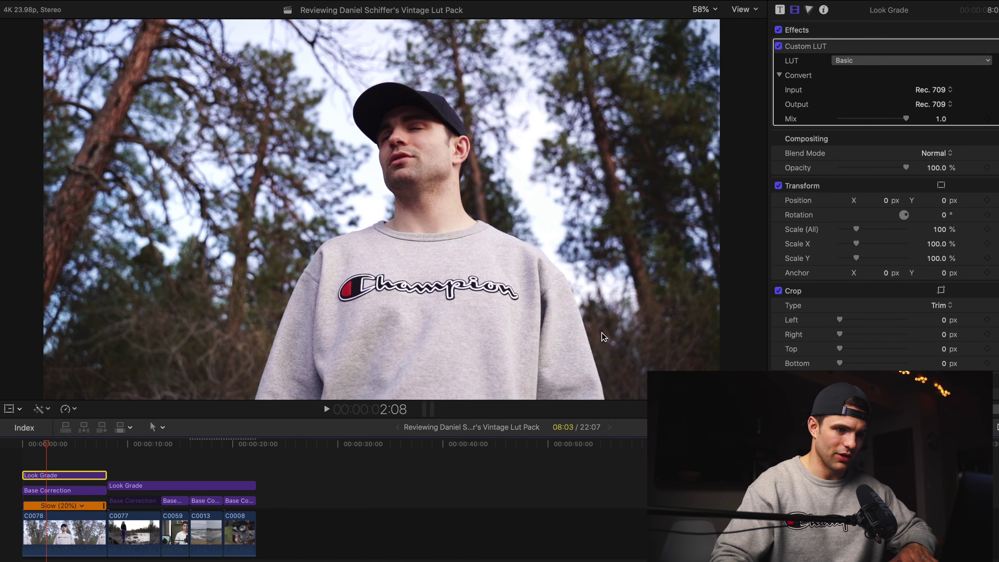
click(874, 61)
mouse_move(864, 292)
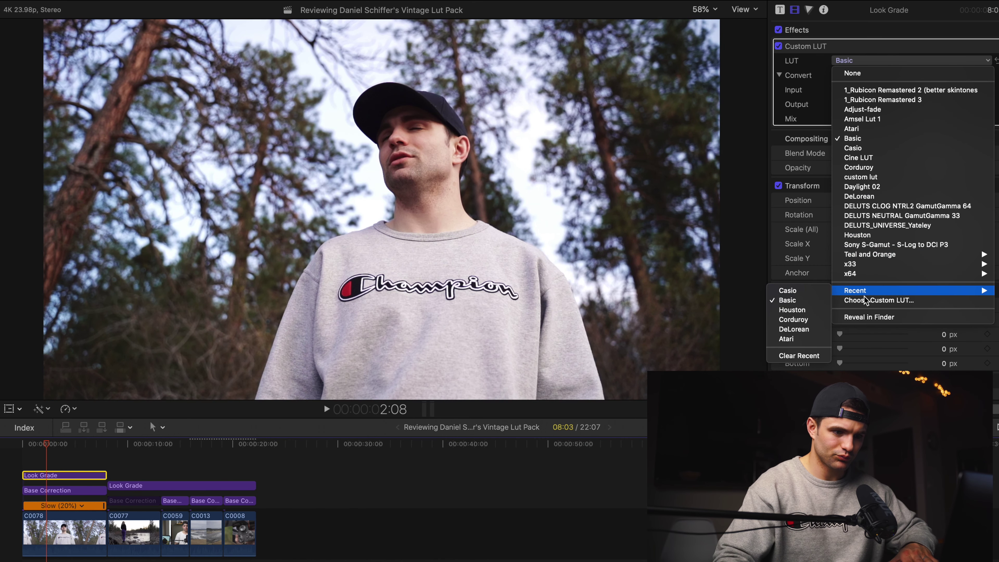
click(817, 293)
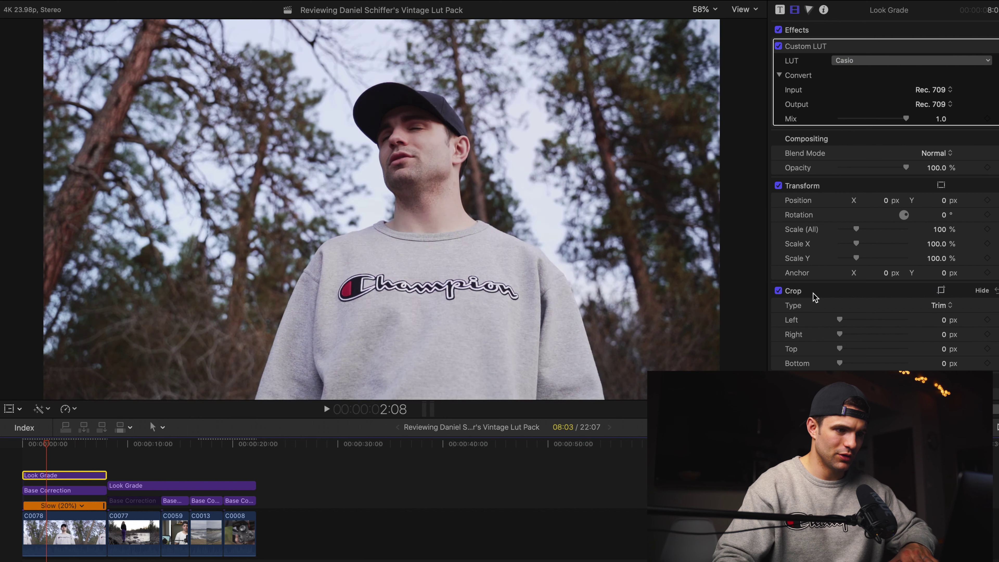
click(39, 431)
click(40, 431)
click(80, 447)
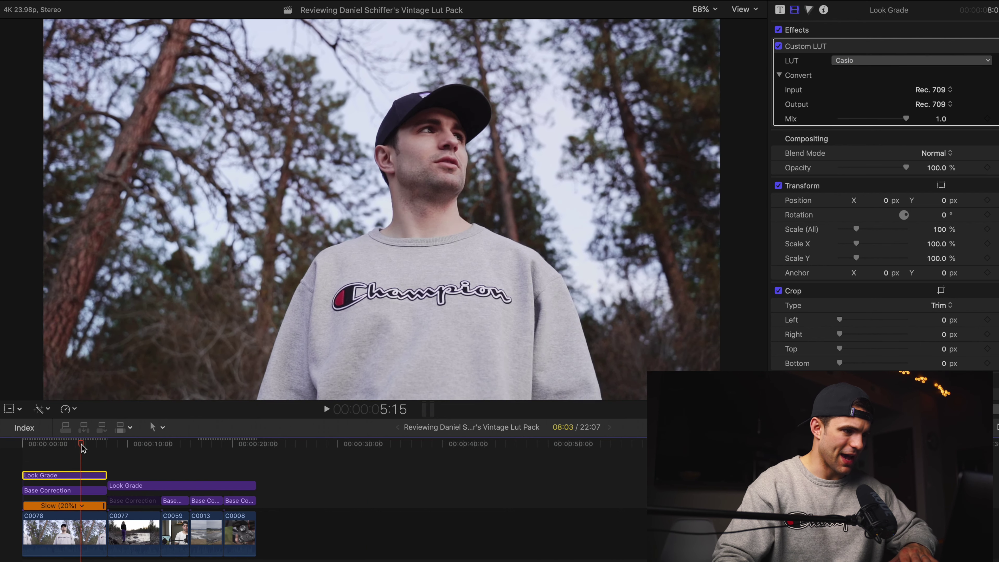
scroll(82, 479, up, 1)
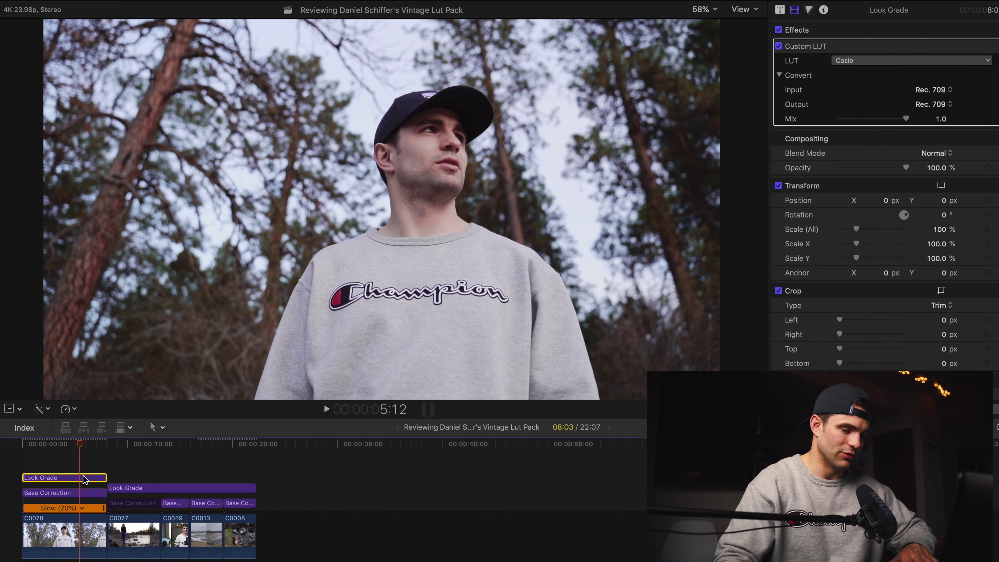
key(v)
key(v)
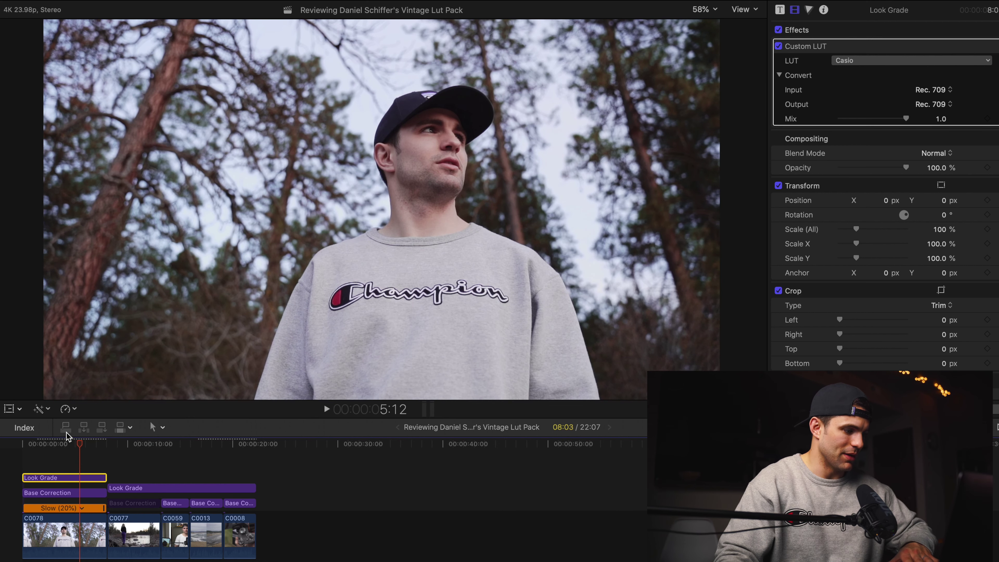
Step: Toggle the long Look Grade over the camera close-up to compare, then bring up the LUT list
click(223, 462)
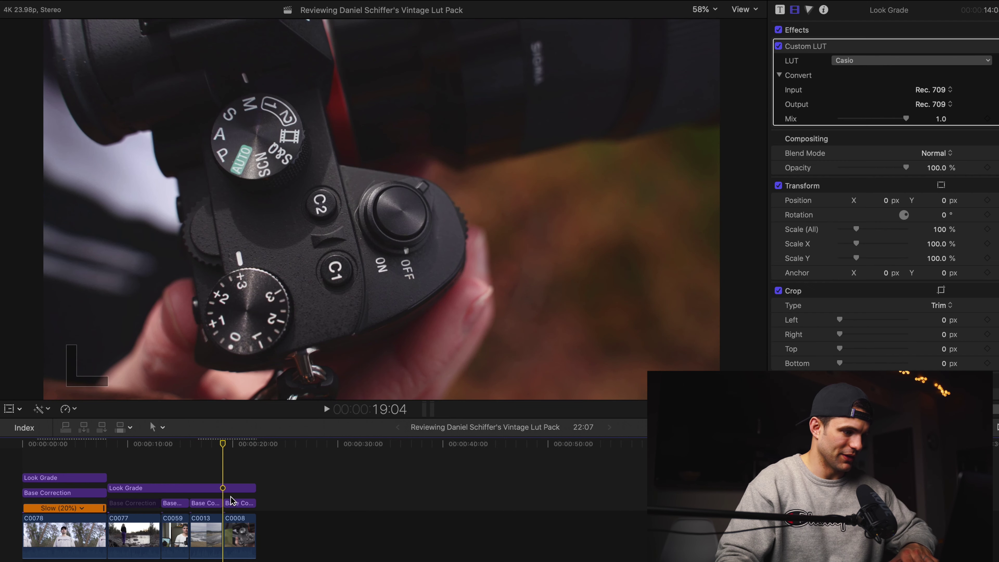
click(234, 488)
key(v)
key(v)
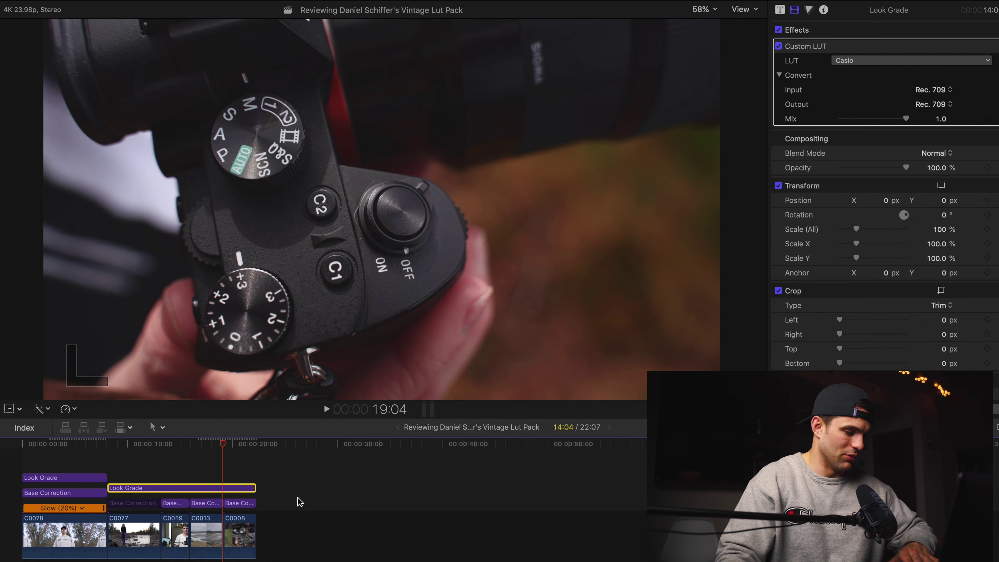
click(913, 60)
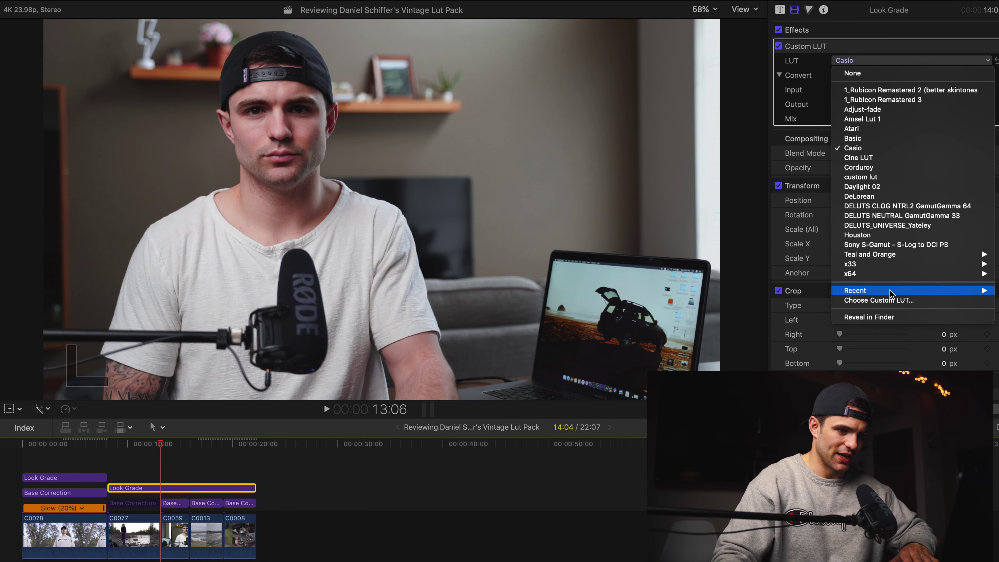
Step: Apply the Houston LUT to the long Look Grade and preview the beach shot with and without it
mouse_move(885, 290)
click(816, 312)
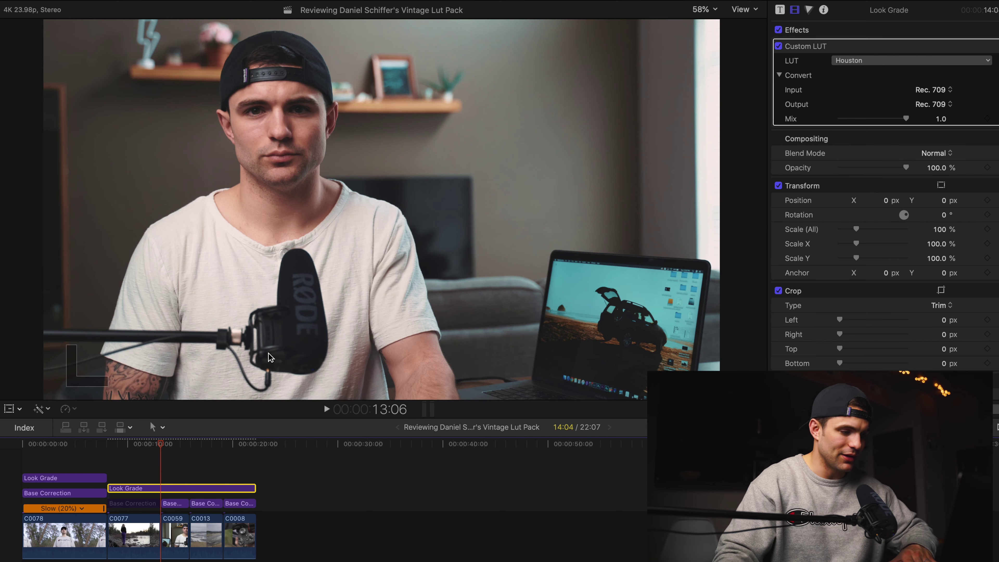
click(190, 480)
click(194, 491)
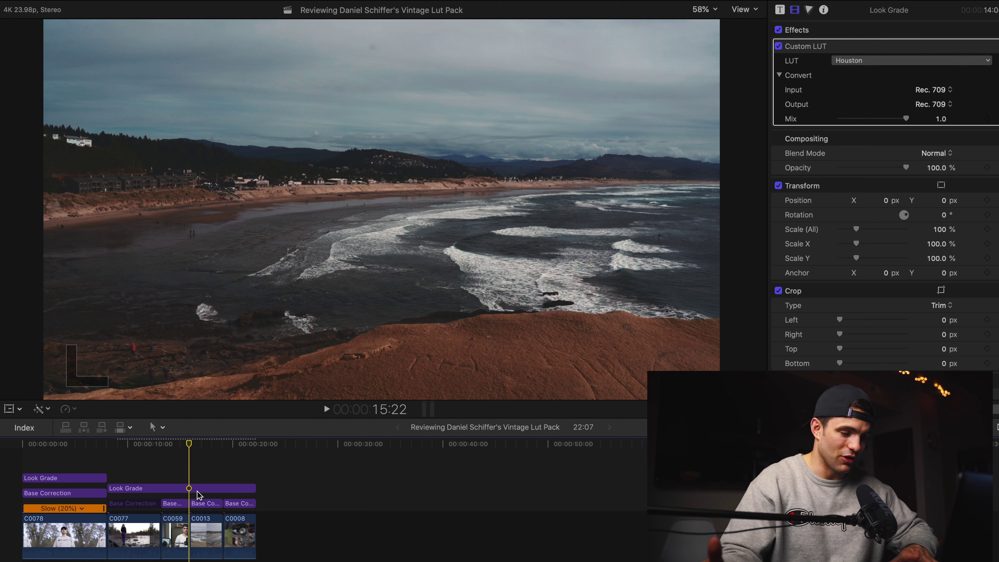
click(196, 491)
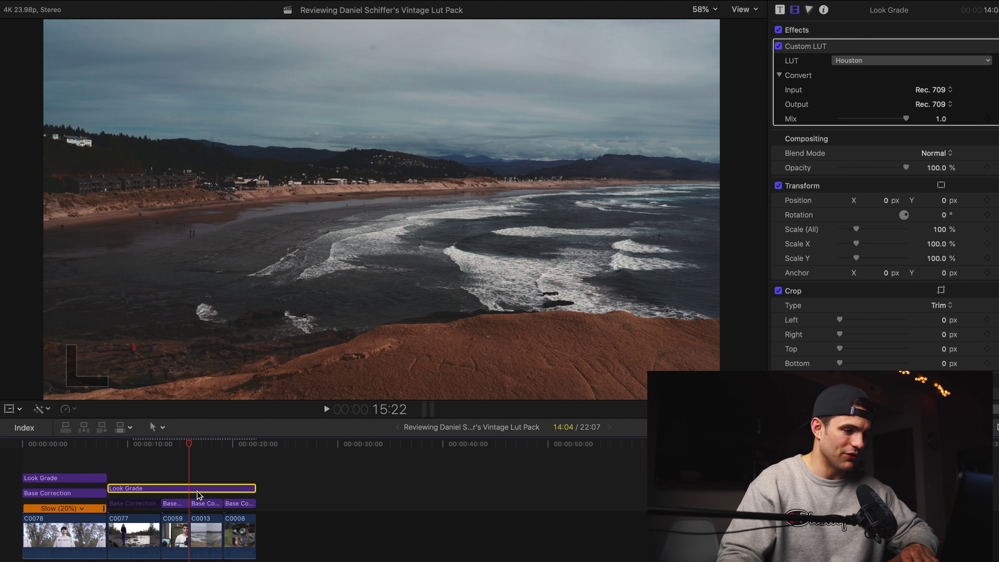
key(space)
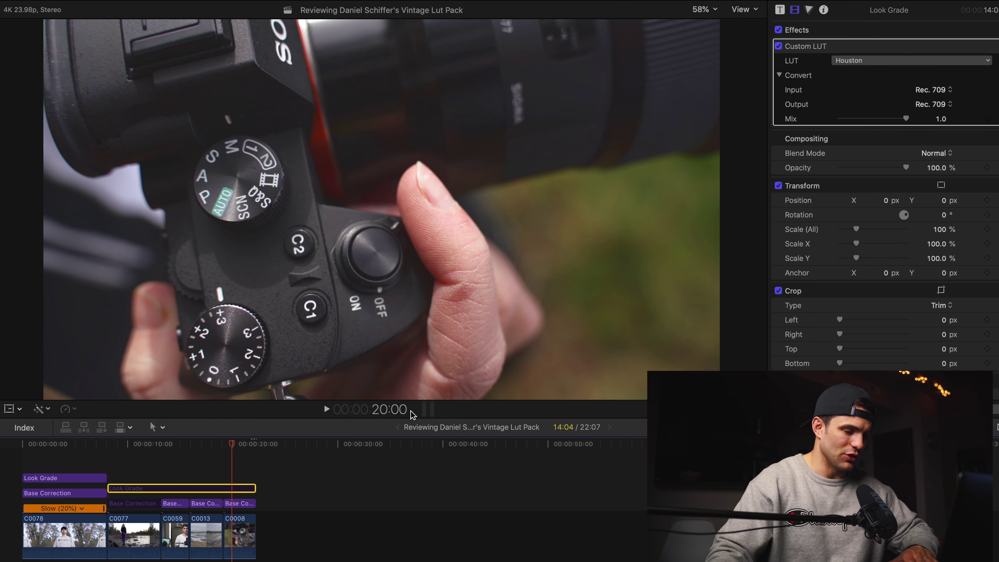
key(v)
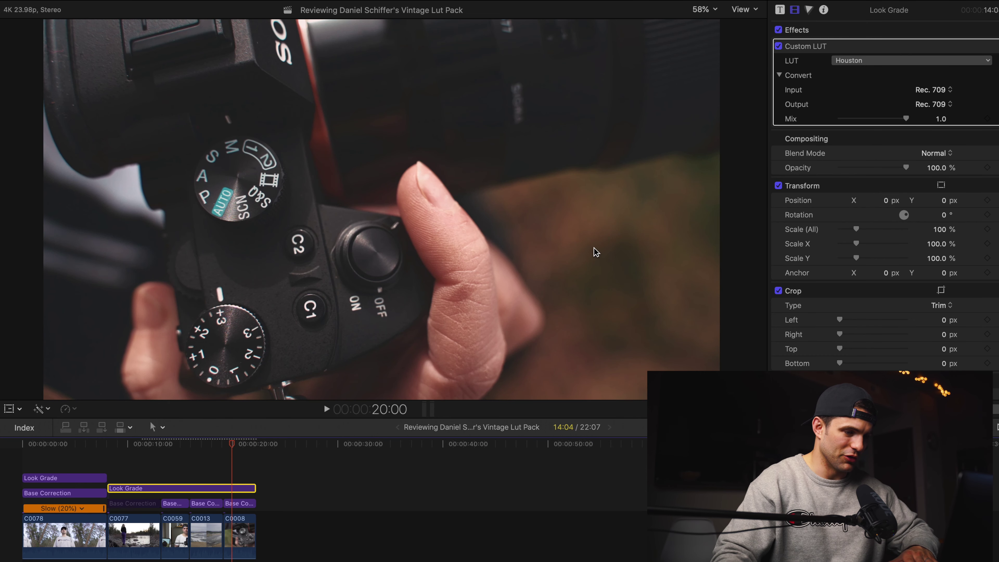
key(v)
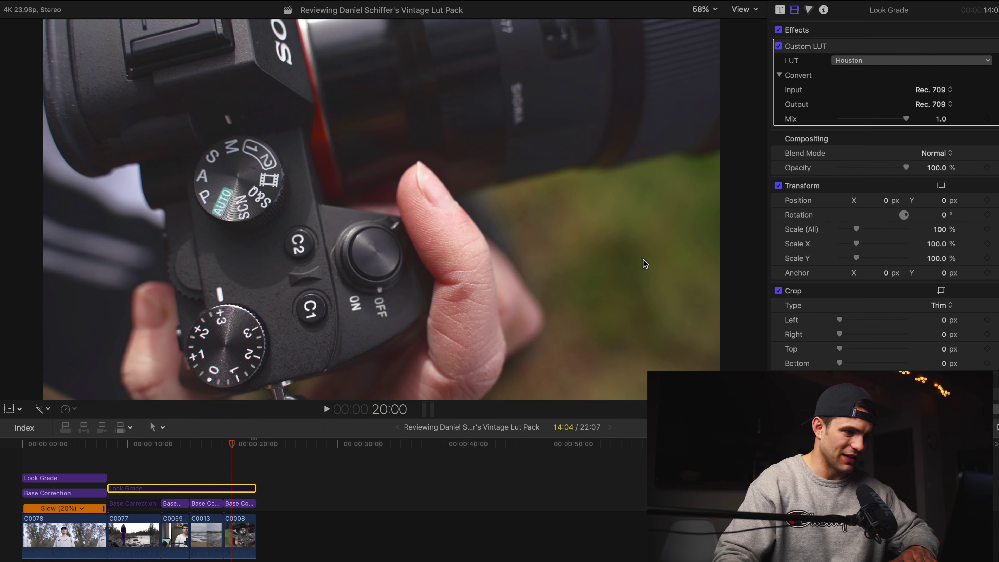
key(v)
key(v)
key(v)
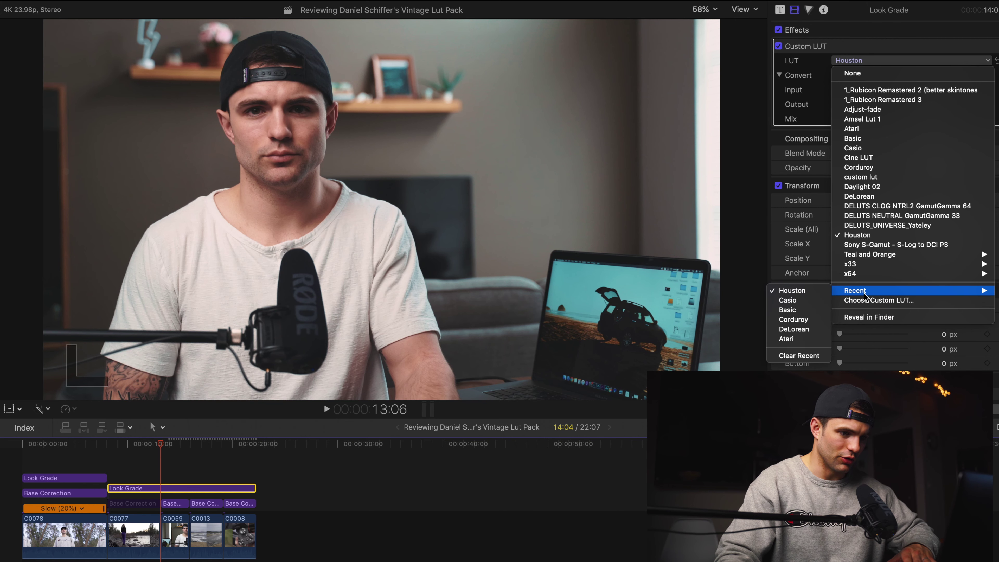
Step: Compare the second Look Grade's Corduroy grade on the talking-head, beach and camera close-up shots
mouse_move(838, 291)
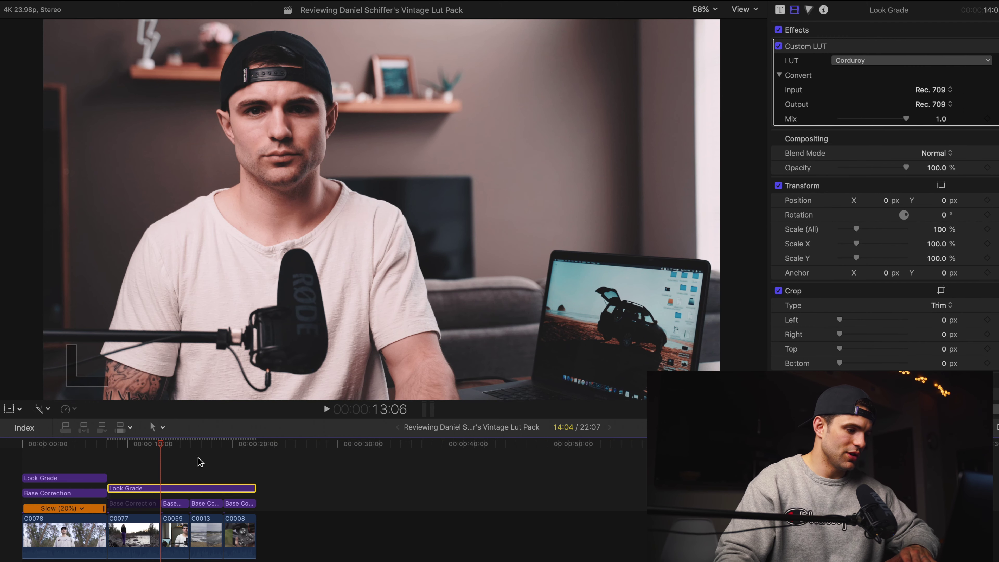
click(171, 478)
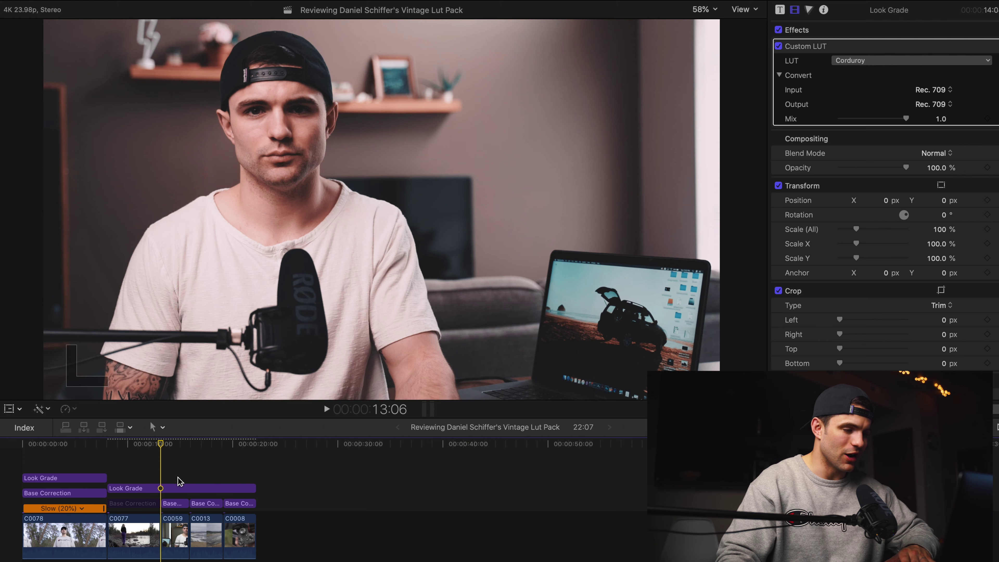
click(172, 489)
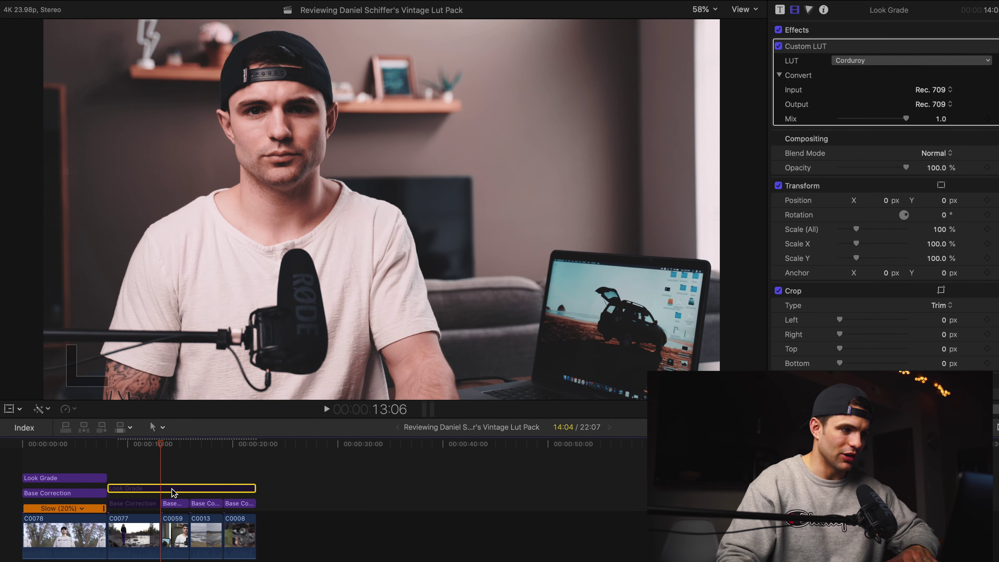
key(v)
key(v)
key(v)
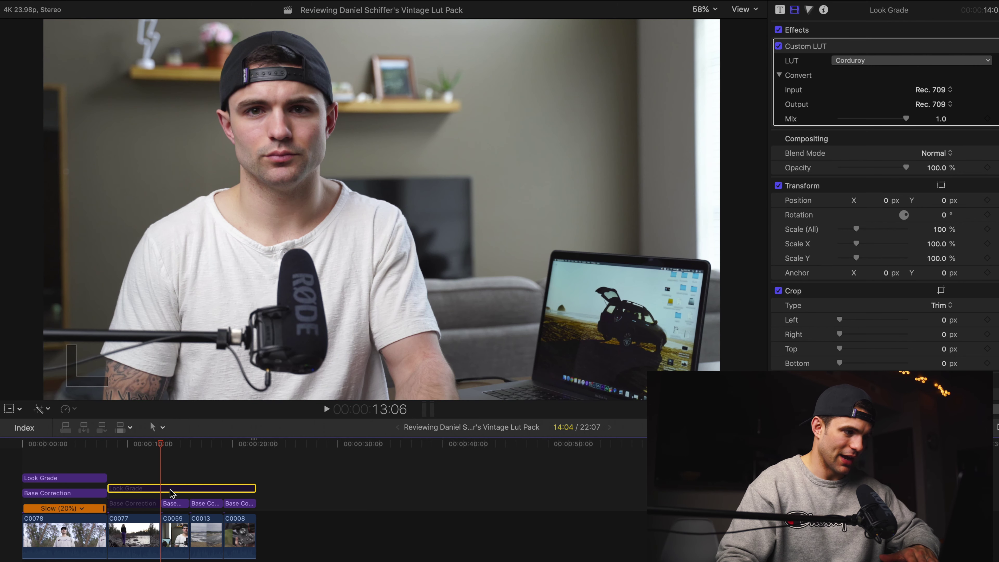
key(v)
key(v)
key(v)
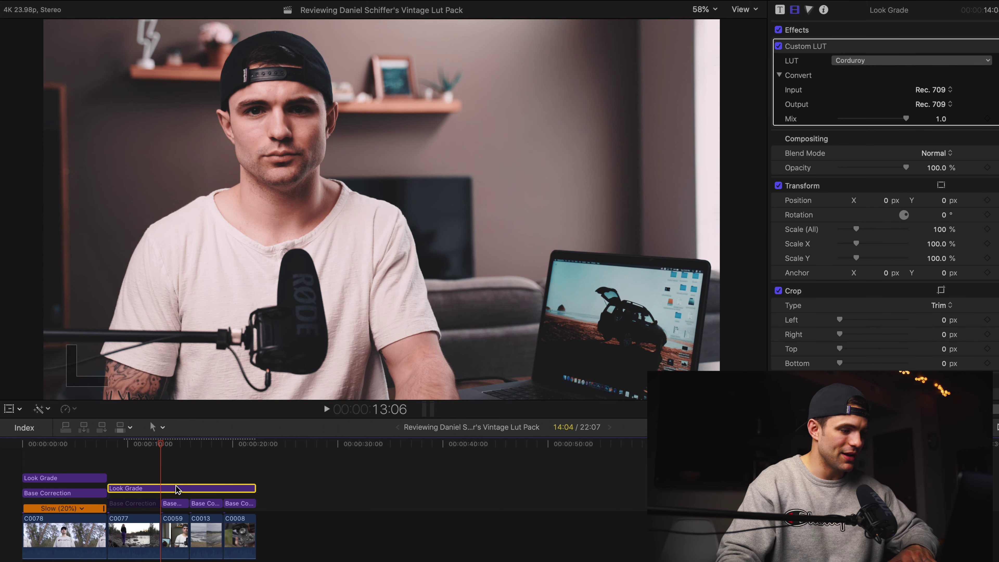
click(194, 470)
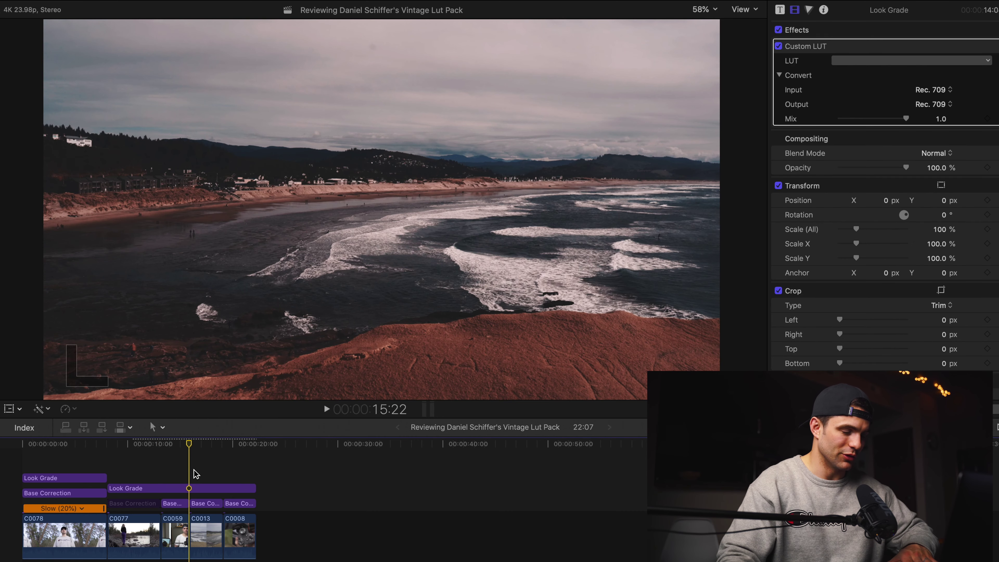
click(195, 492)
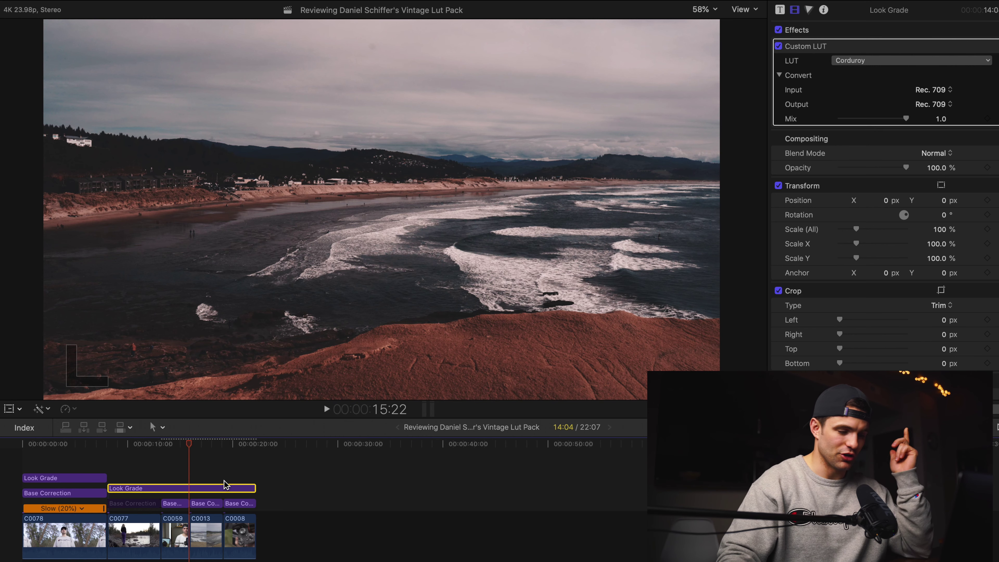
click(226, 475)
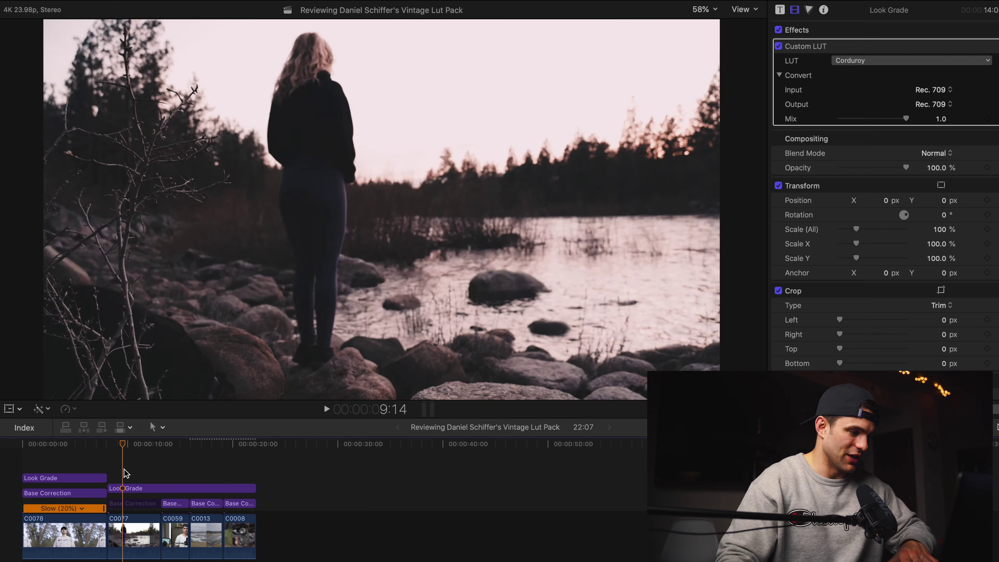
Step: Switch the first Look Grade's LUT from Casio to Corduroy and scrub the forest shot to preview it
click(74, 478)
click(913, 60)
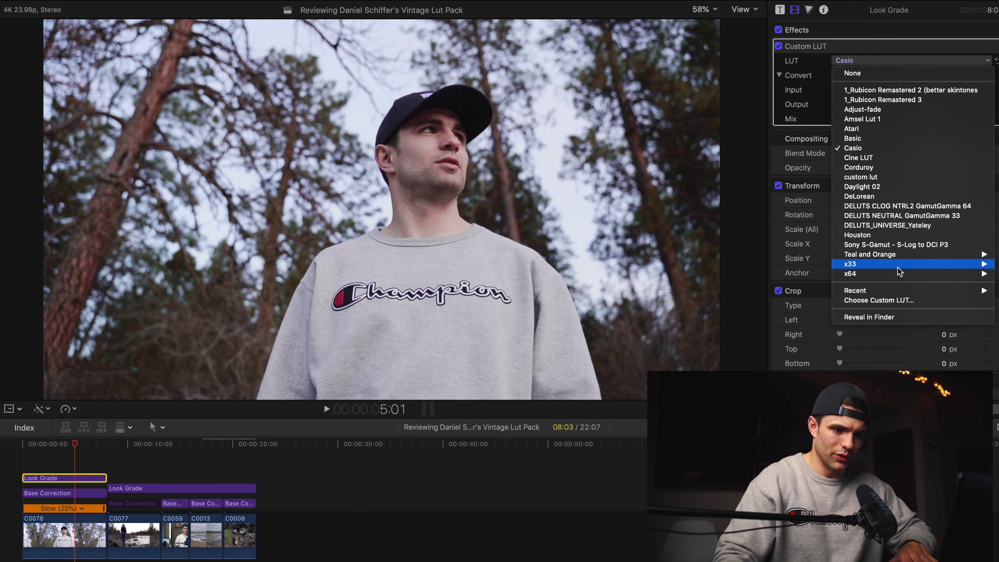
mouse_move(893, 292)
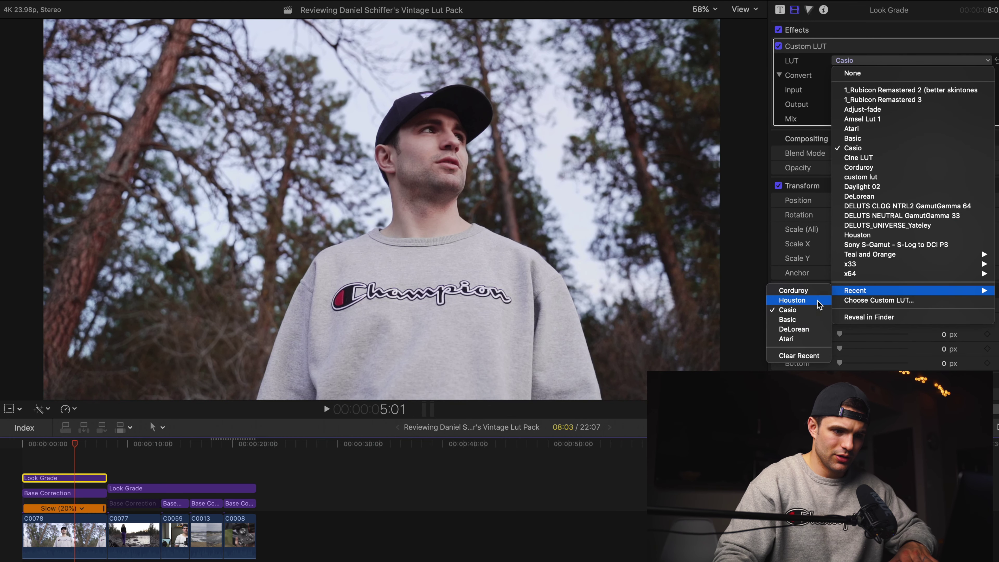
click(793, 291)
mouse_move(75, 444)
mouse_down()
mouse_move(40, 446)
mouse_move(98, 446)
mouse_move(86, 451)
mouse_up()
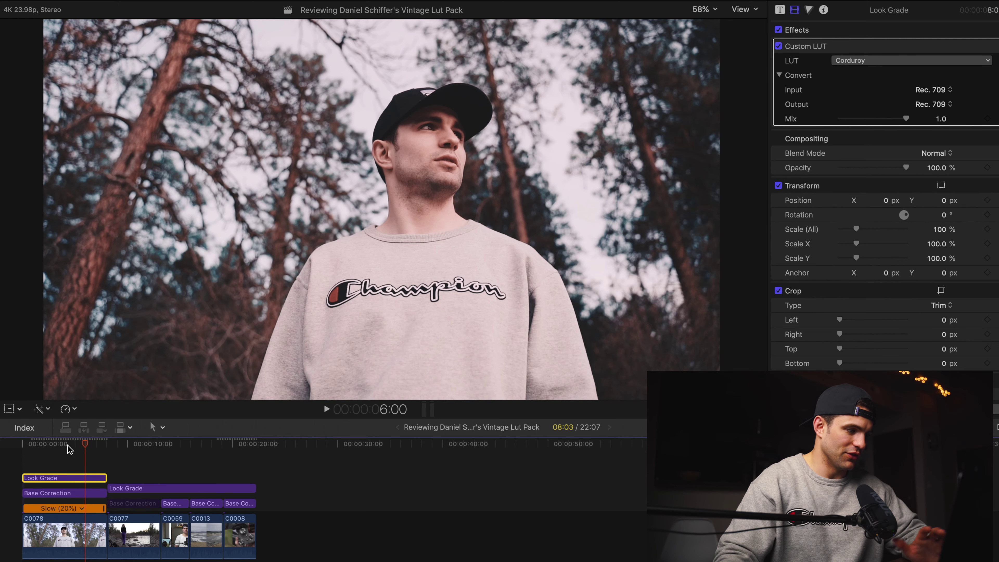
click(173, 488)
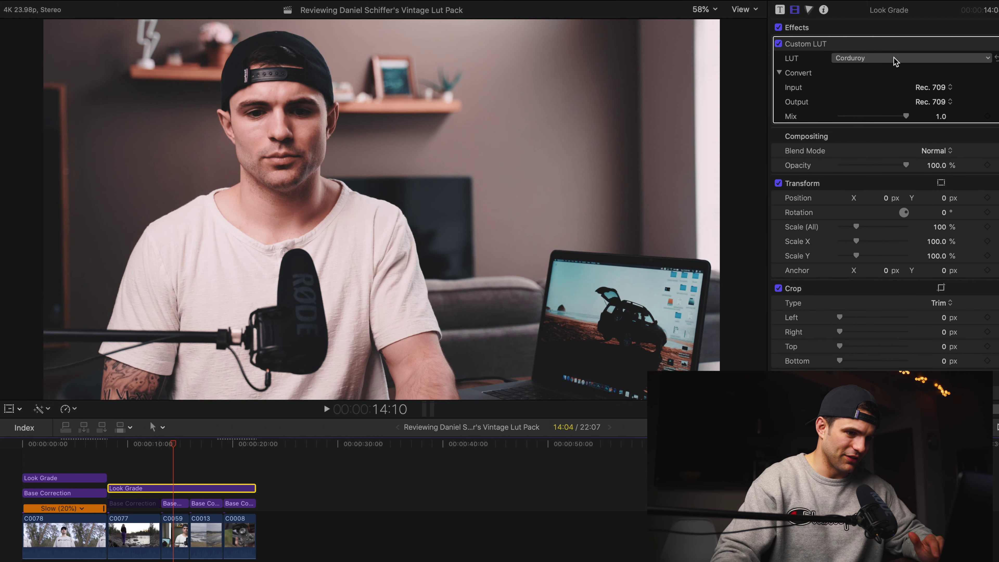
Step: Apply DeLorean to the second Look Grade and review the talking-head, beach and close-up shots
click(895, 59)
mouse_move(936, 288)
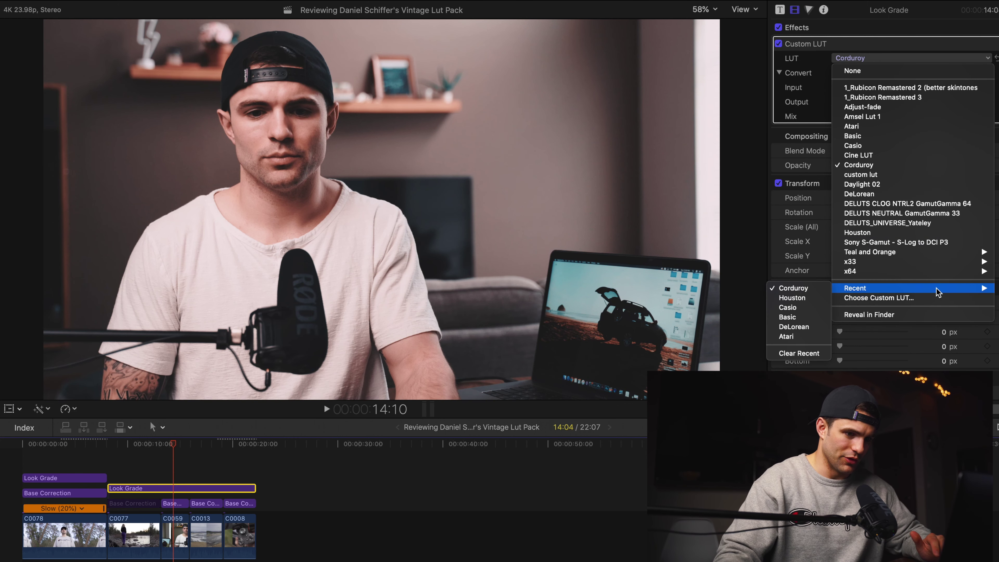
click(809, 329)
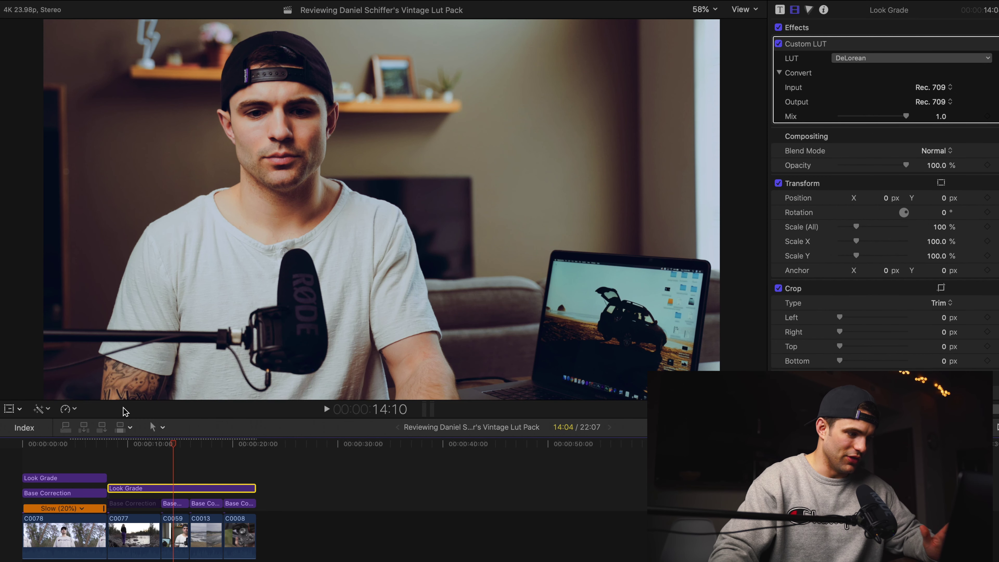
click(160, 443)
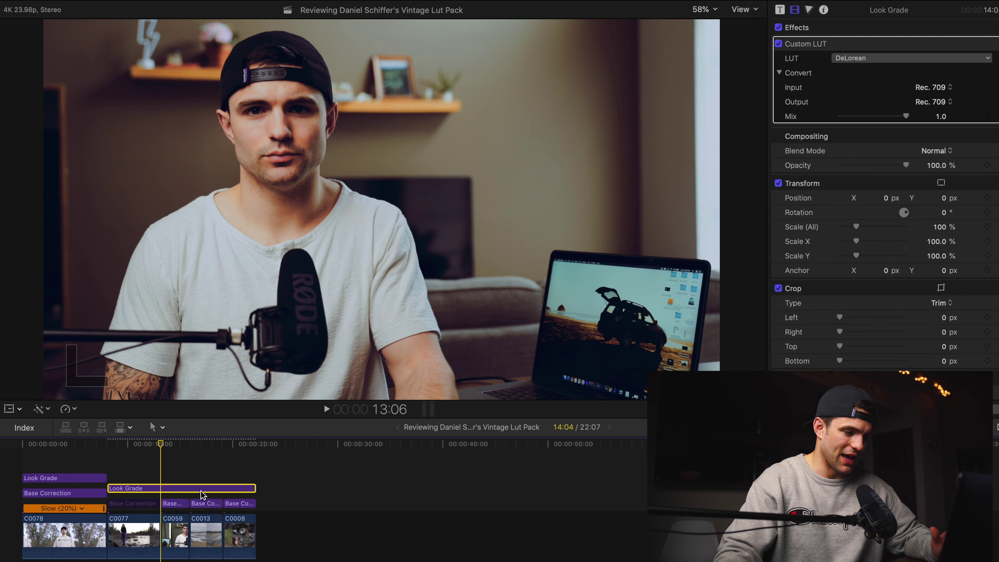
click(201, 466)
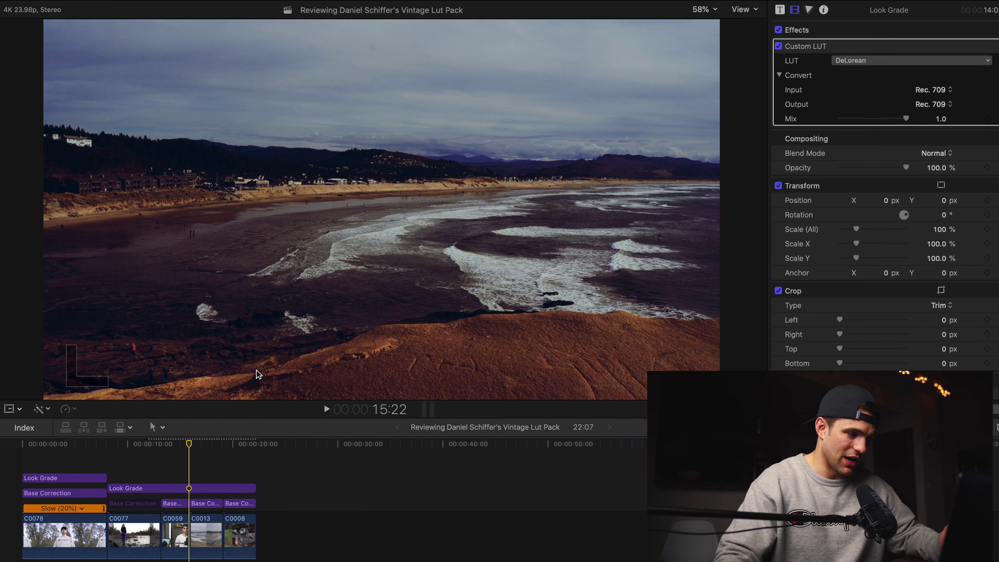
click(223, 465)
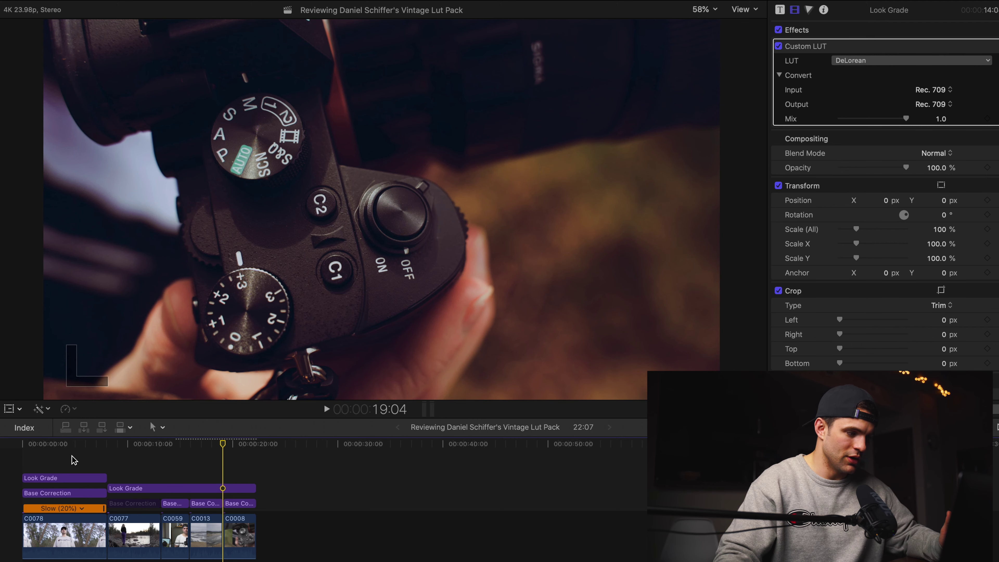
click(71, 478)
Step: Toggle the first clip's Look Grade to compare, leaving it off, and return to the talking-head shot
click(73, 478)
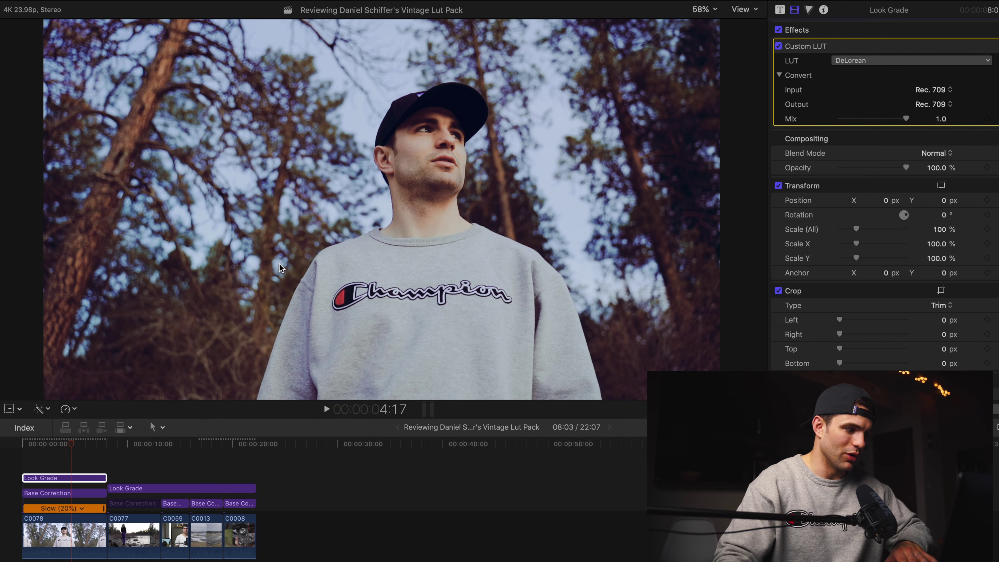
key(v)
key(v)
key(v)
key(v)
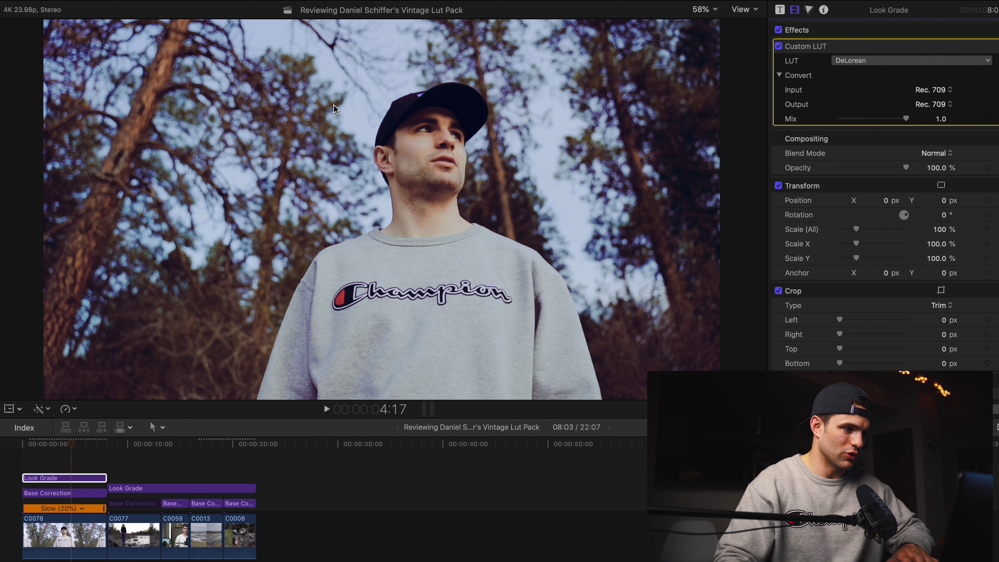
key(v)
key(v)
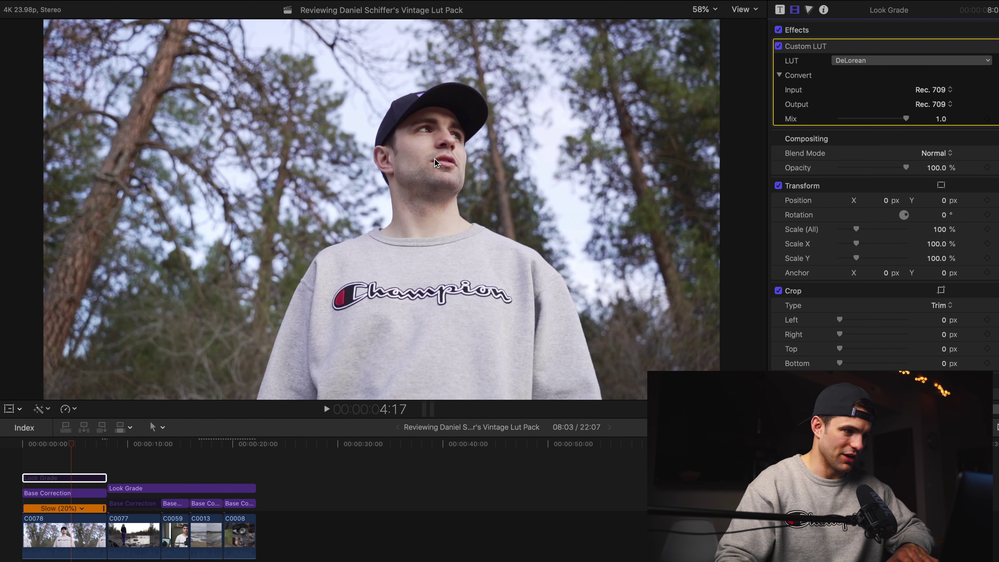
key(v)
key(v)
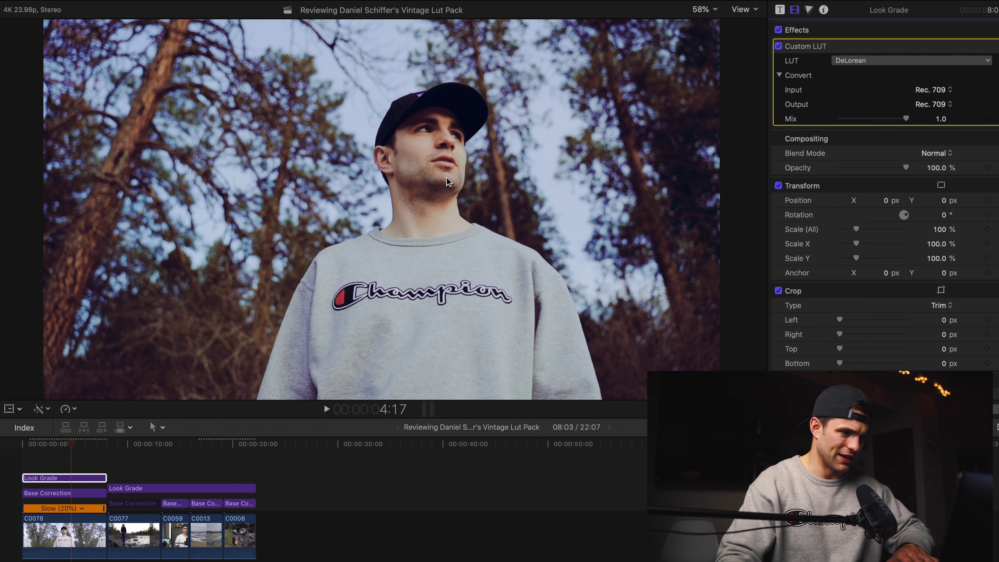
key(v)
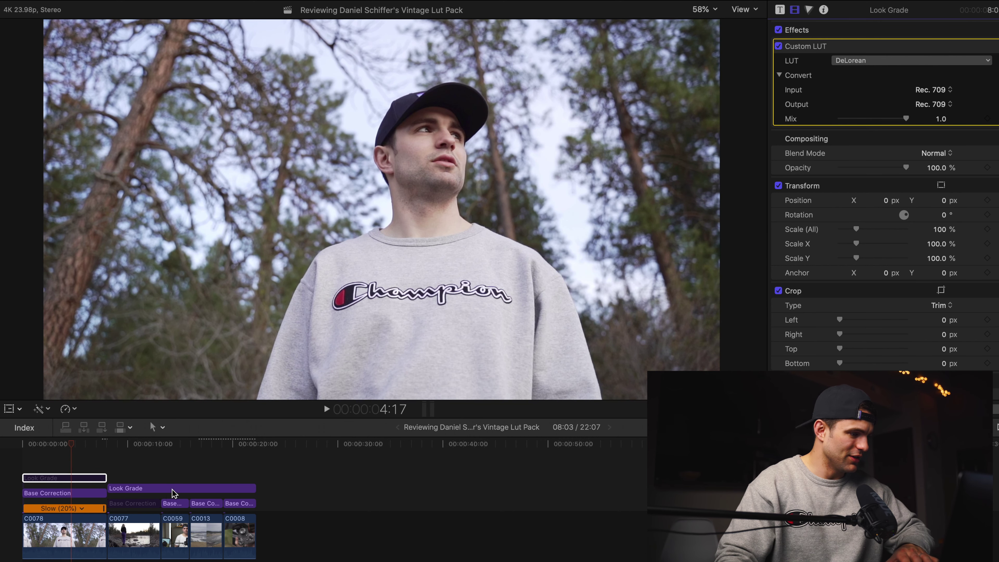
click(160, 461)
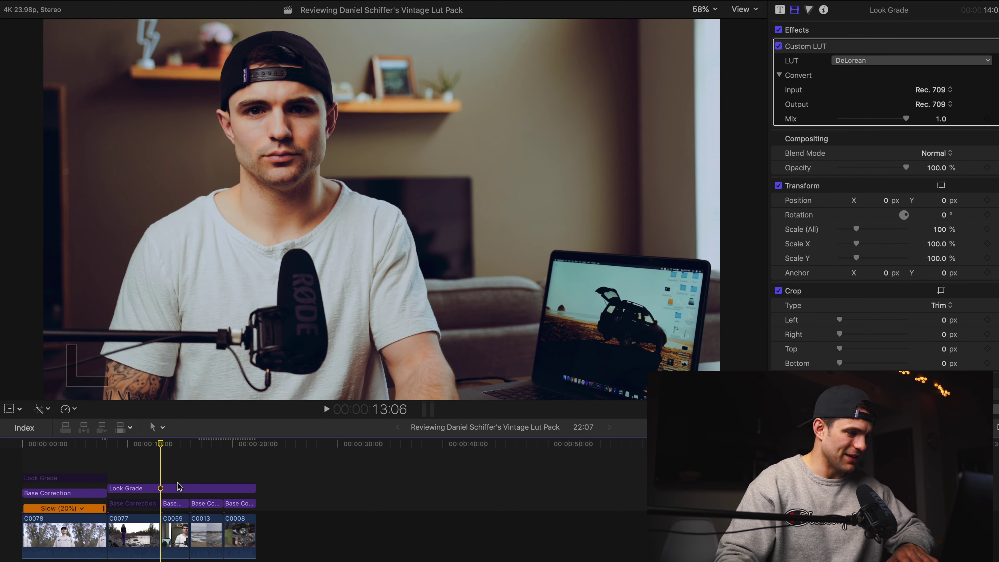